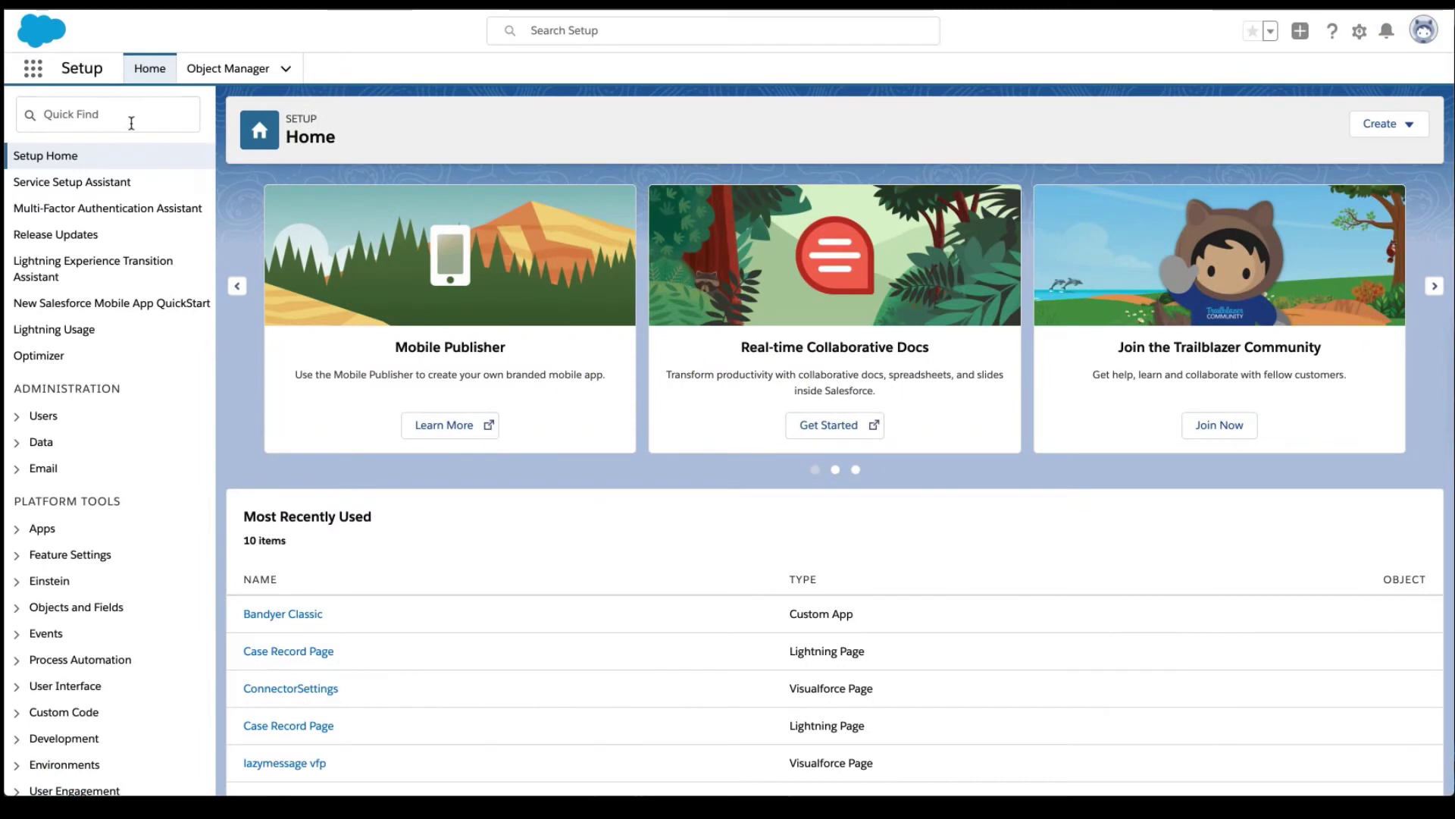
Start a search in the Setup sidebar's Quick Find box on Setup Home.
click(129, 119)
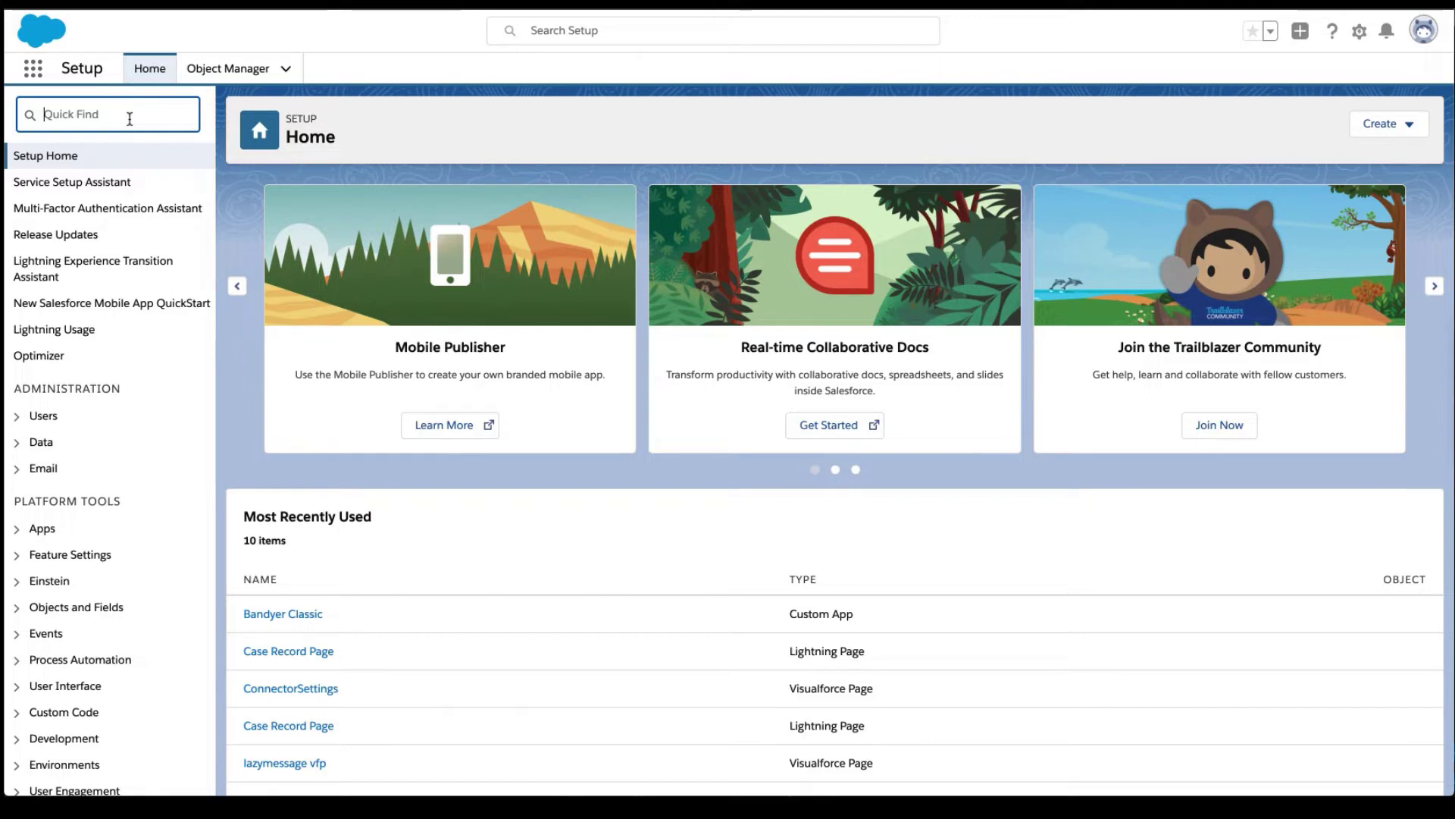
Find Installed Packages with Quick Find 'install' and configure the gc-connector-outbound package.
text(install)
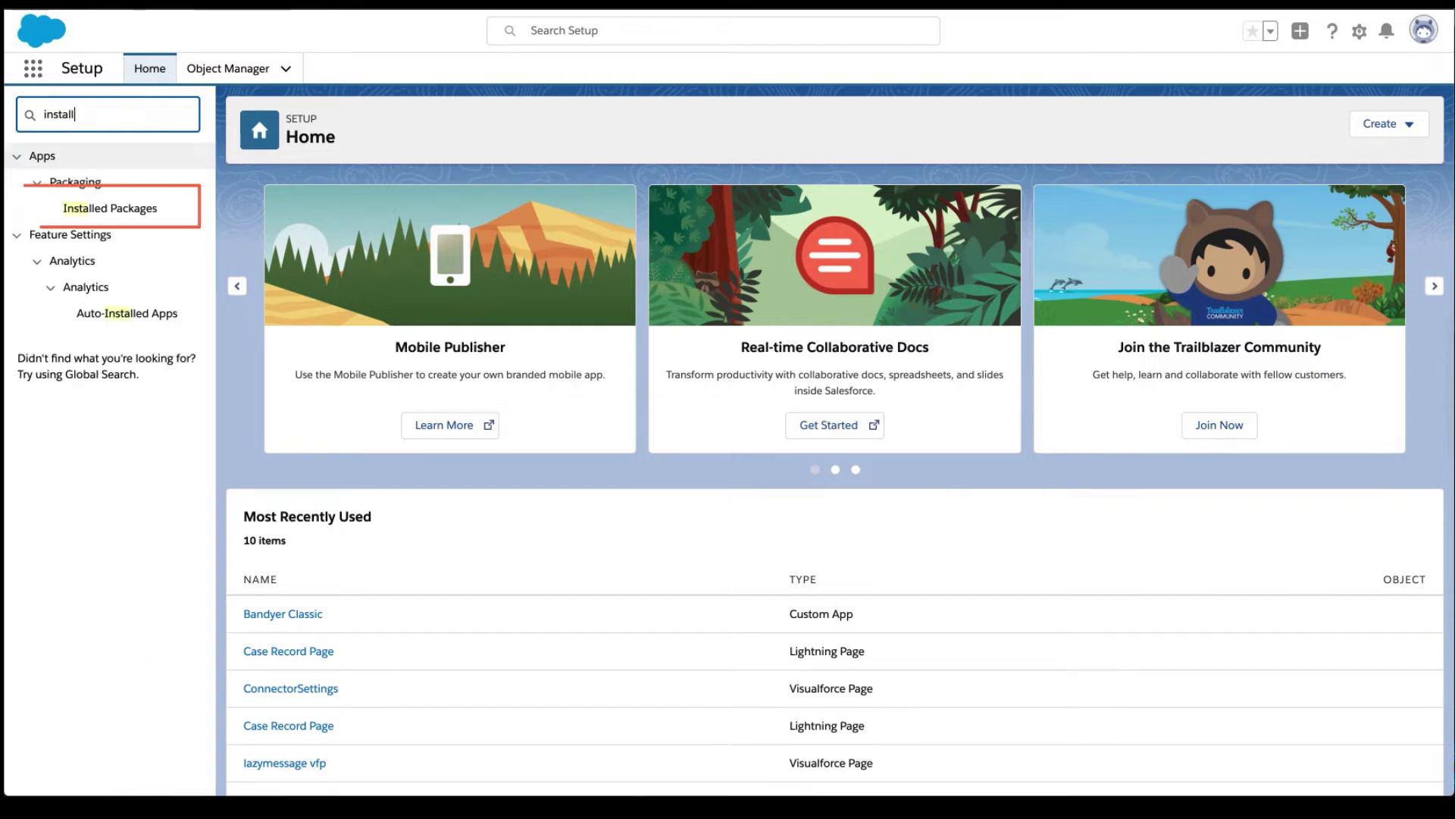
click(131, 216)
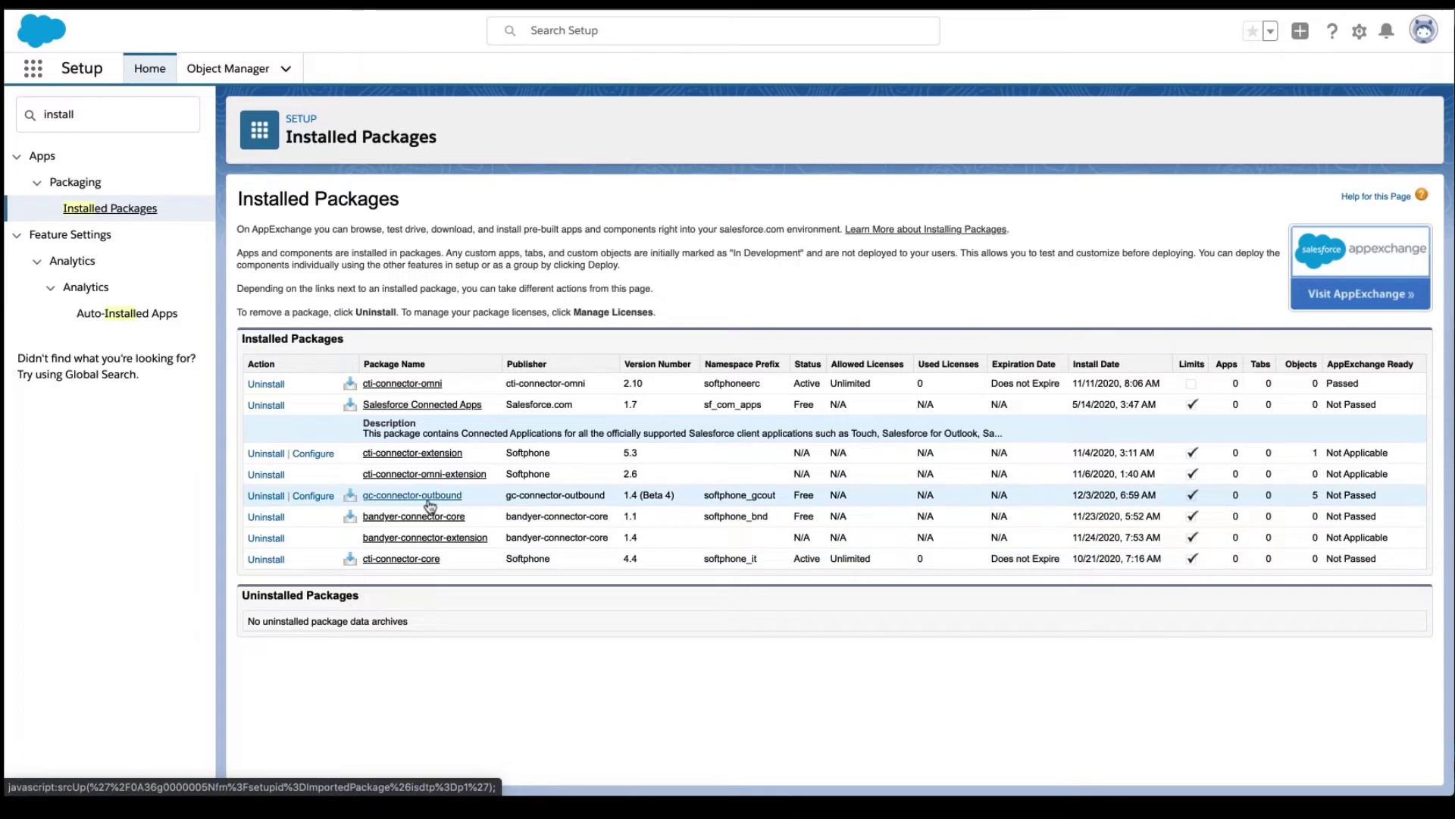
click(313, 496)
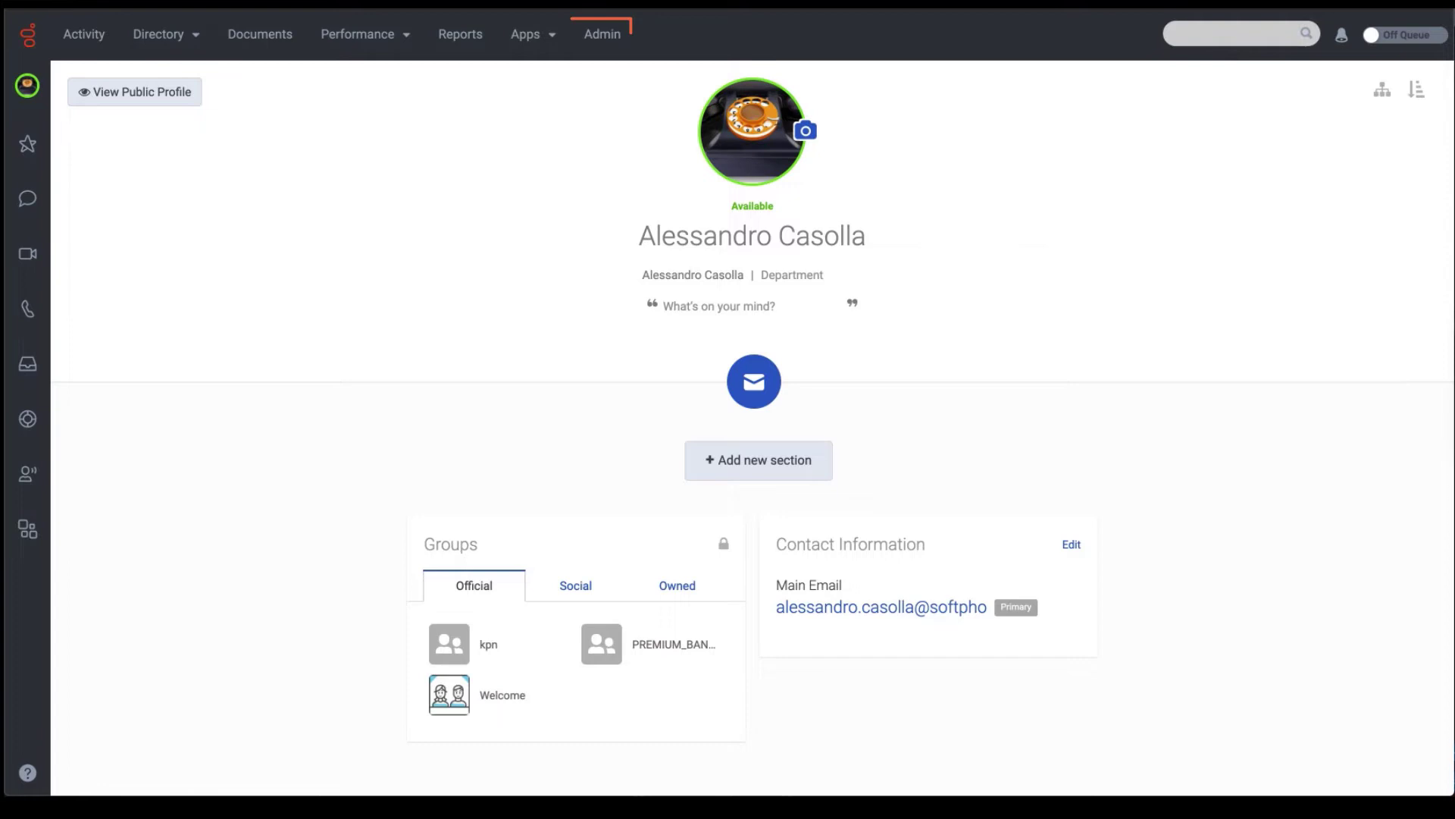
Copy the Client ID of the Softphone Campaign Connector OAuth client from Genesys Cloud Admin > OAuth.
click(617, 43)
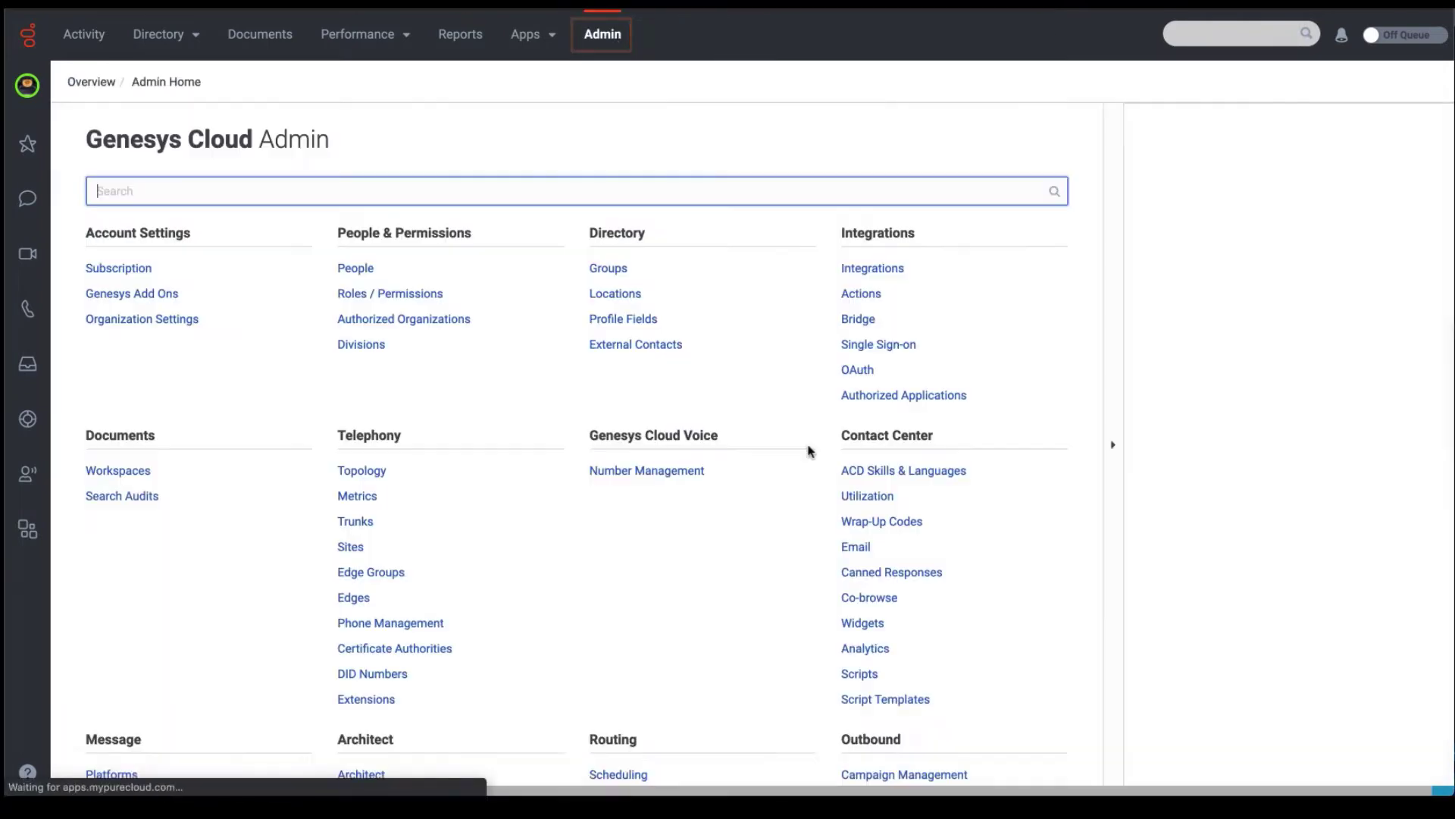
click(859, 369)
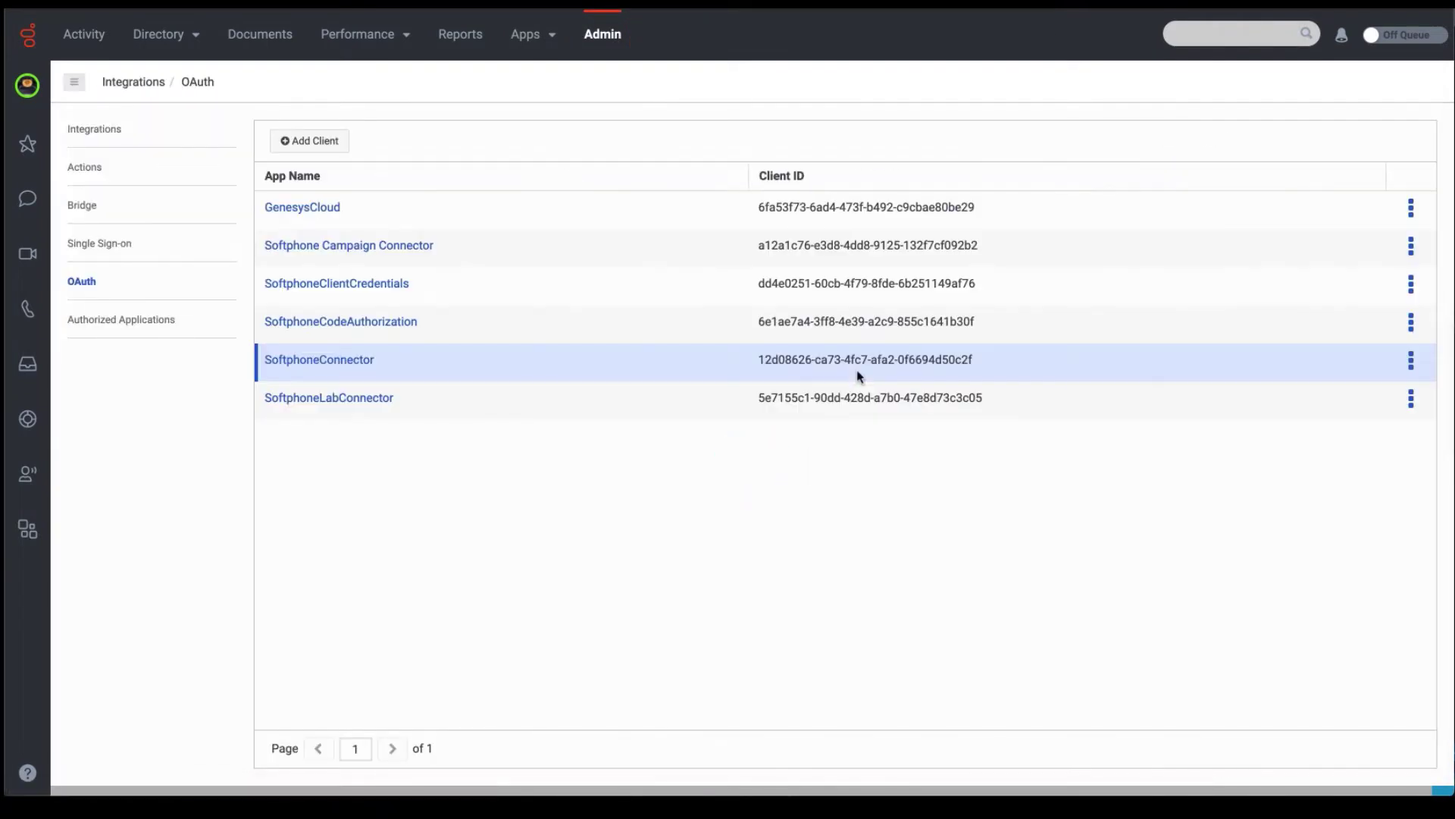
click(381, 247)
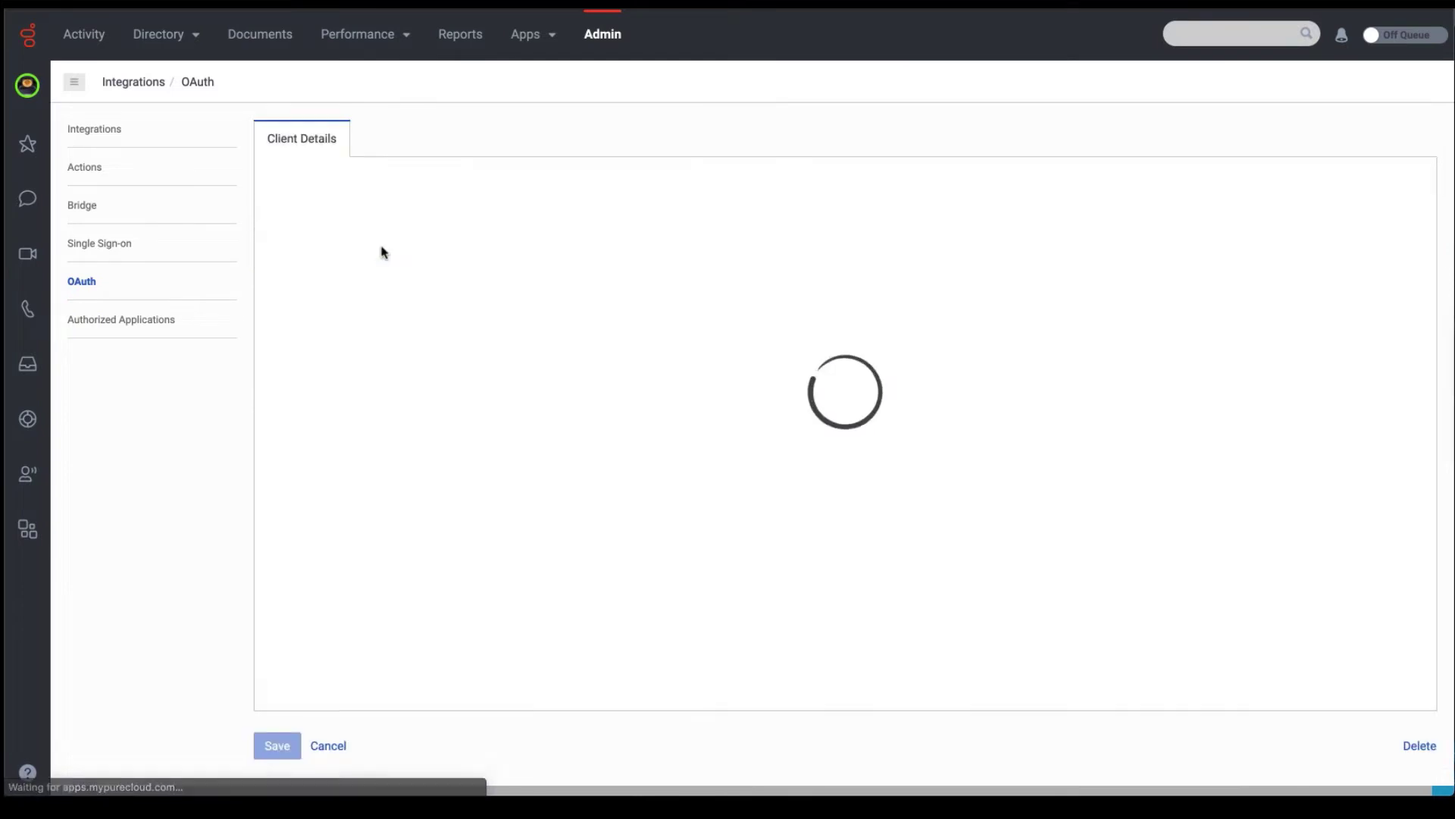
scroll(620, 470, down, 1)
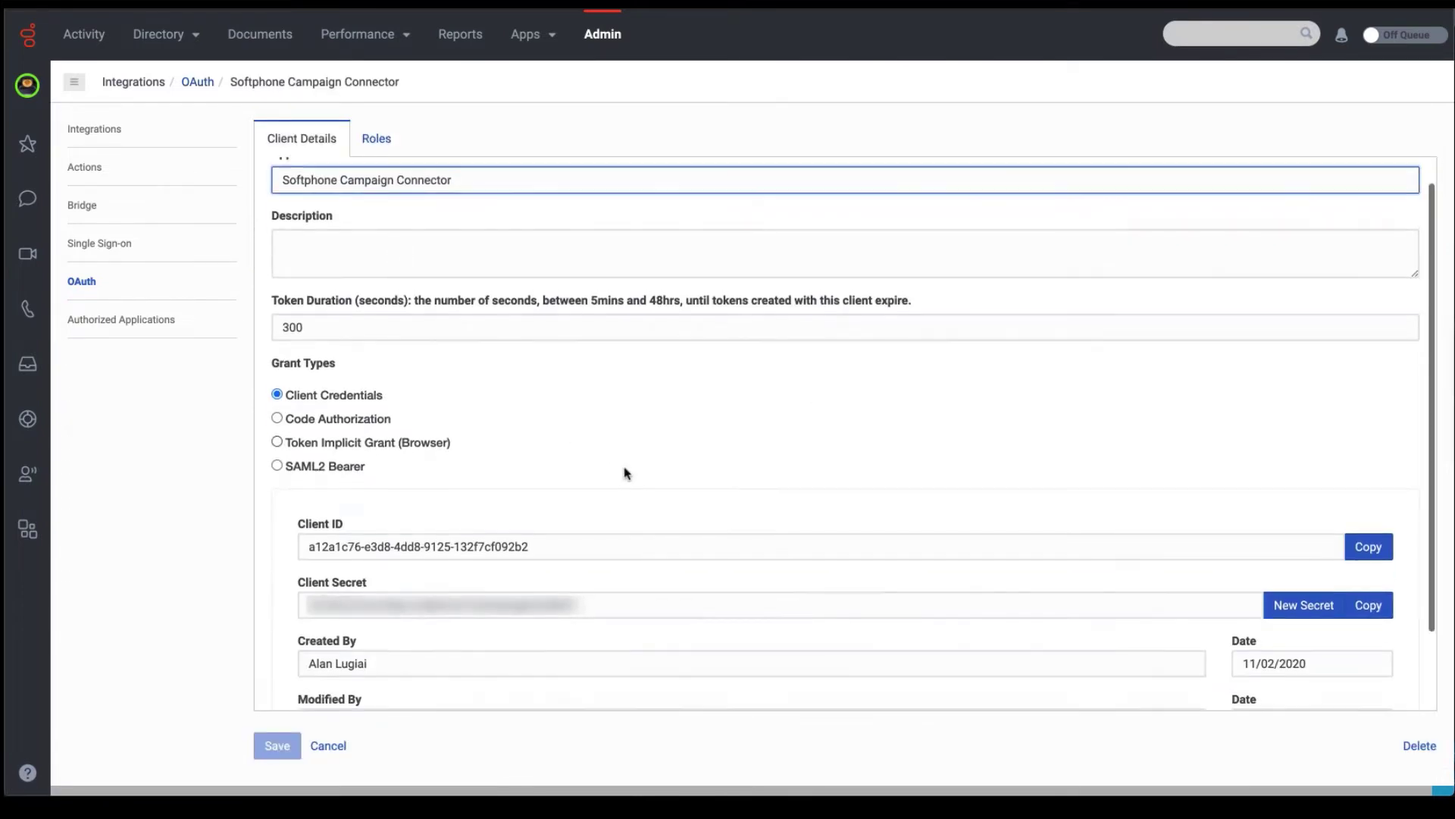
click(536, 494)
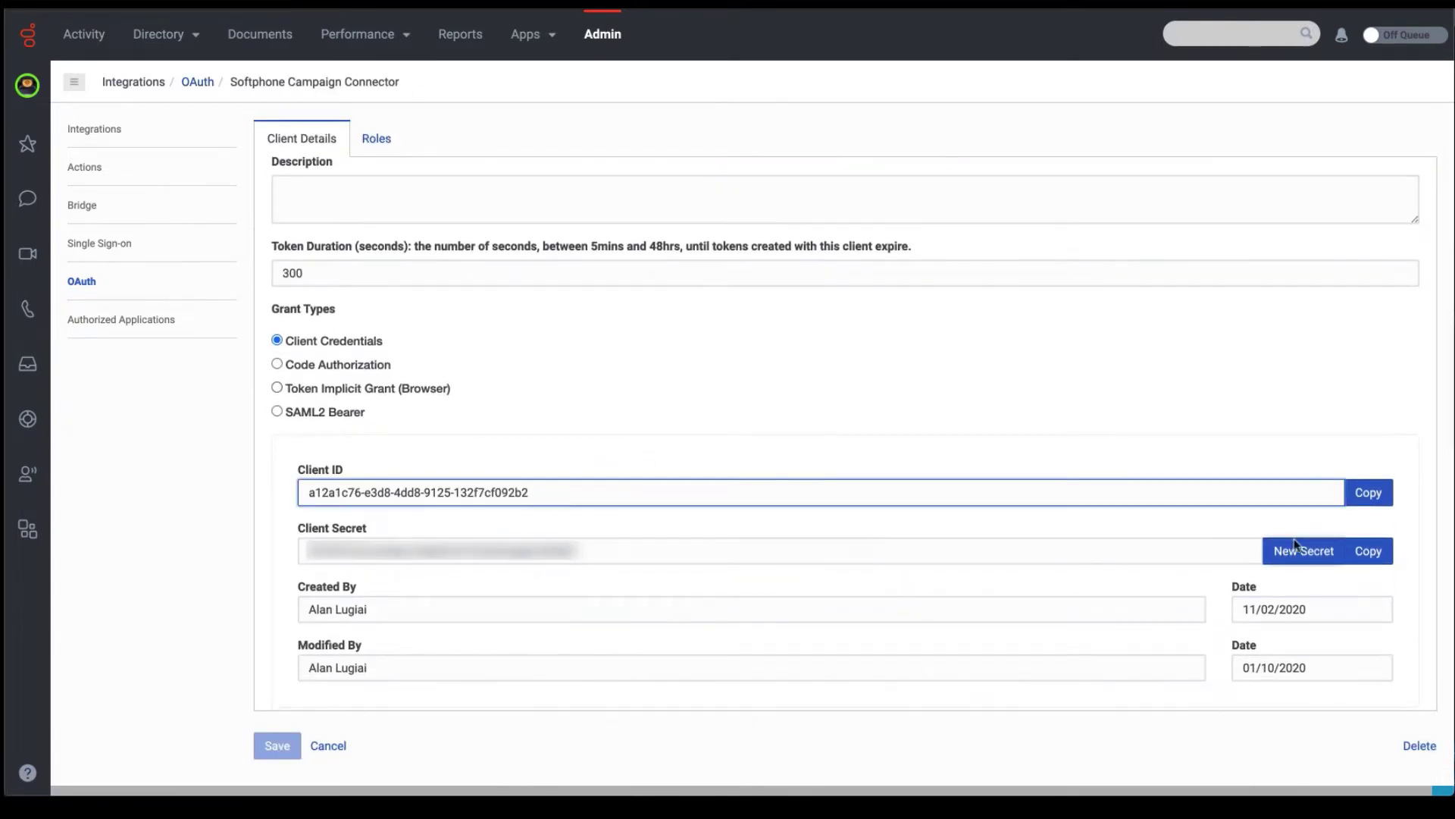
click(1368, 493)
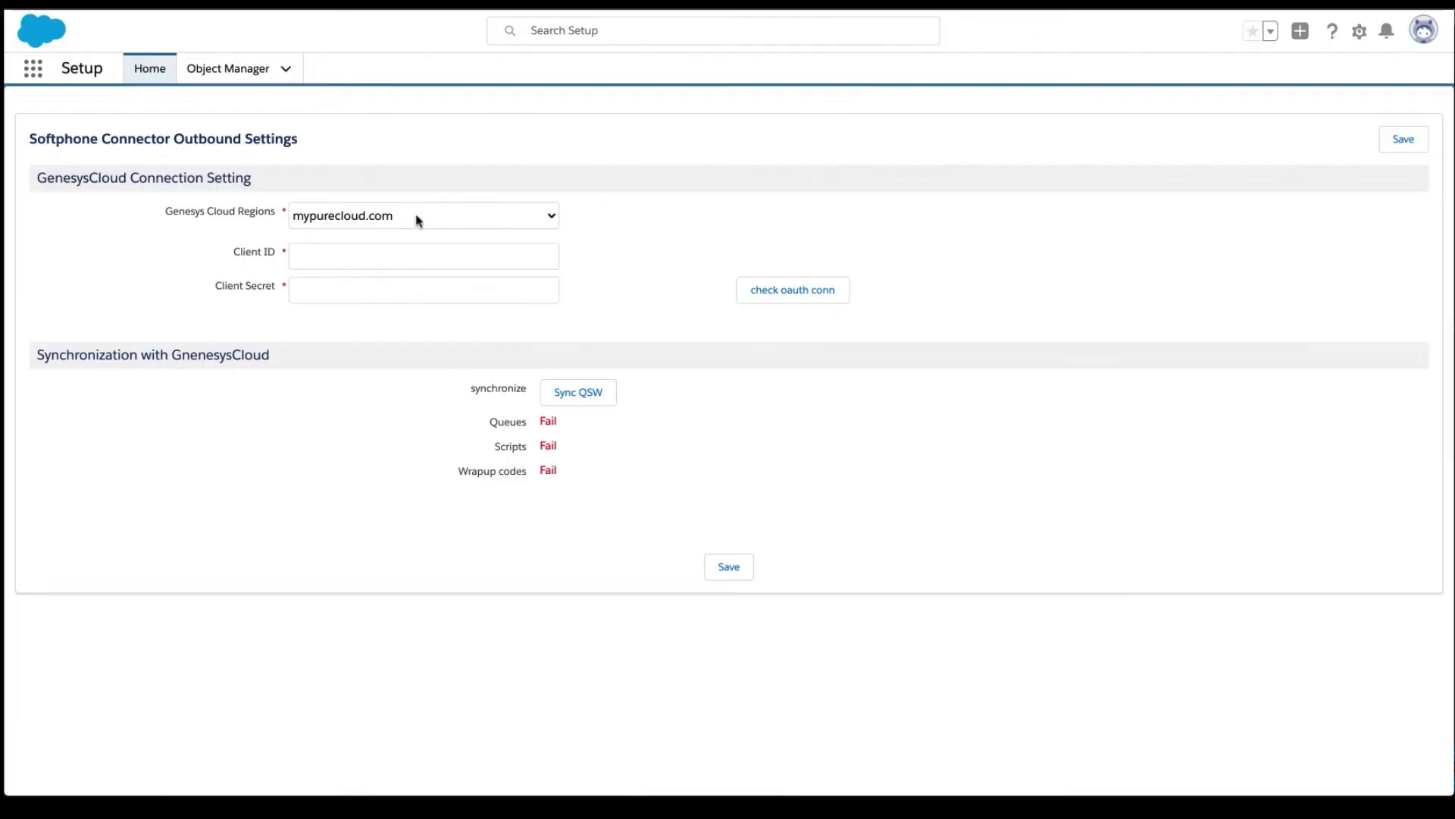
Paste the Client ID and Client Secret into the connector settings and test the OAuth connection.
click(409, 246)
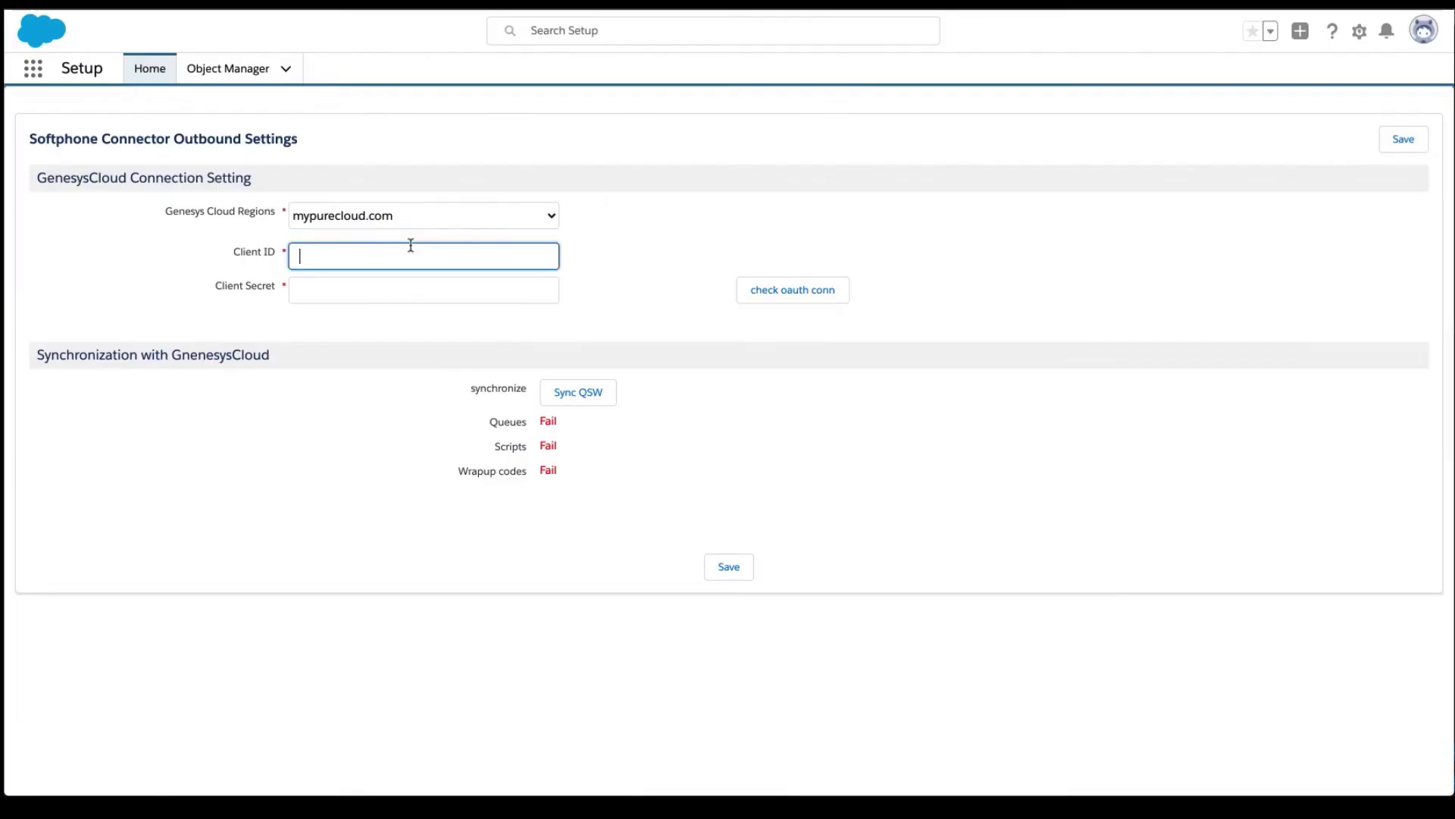
key(ctrl+v)
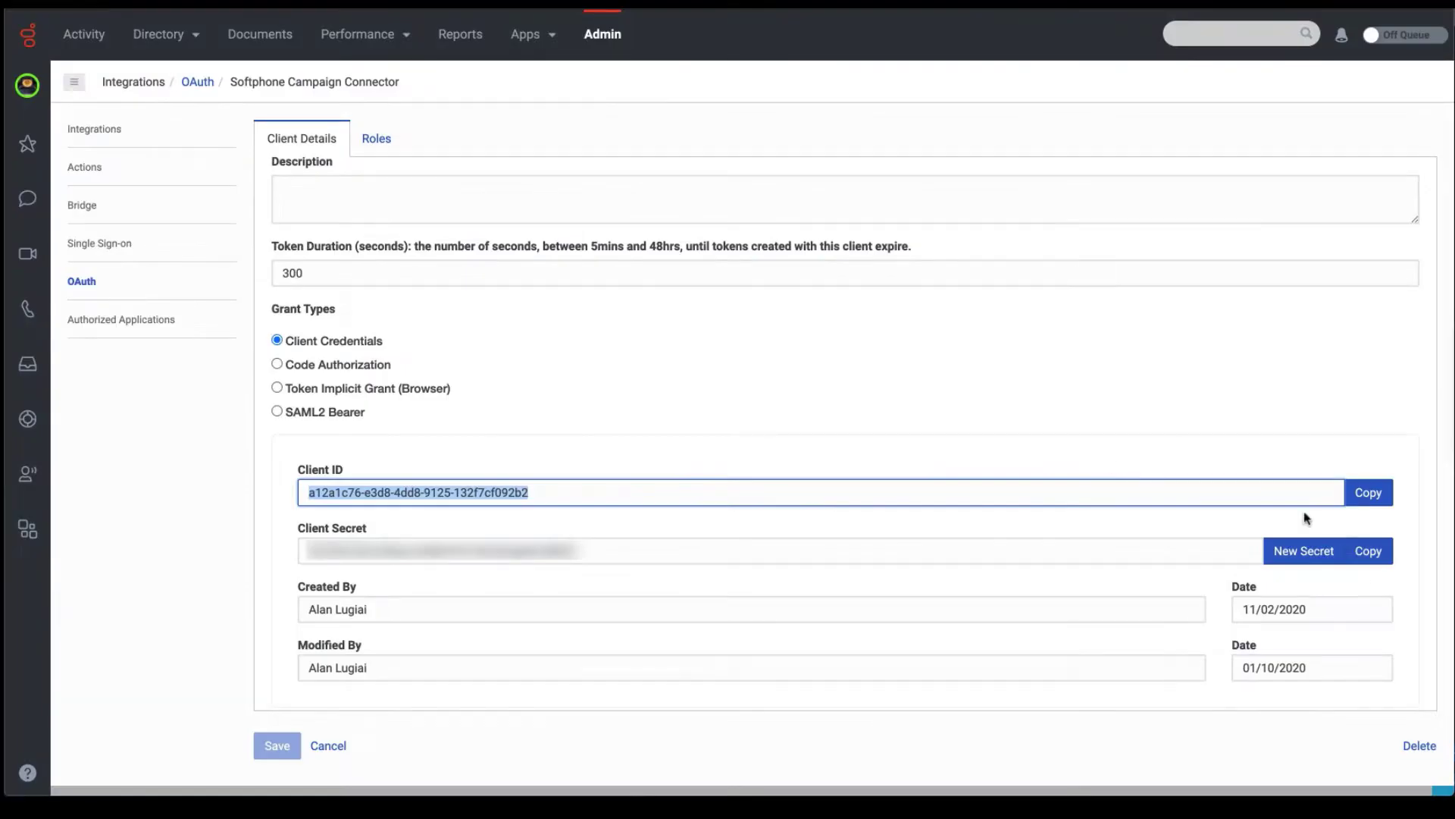
click(1368, 551)
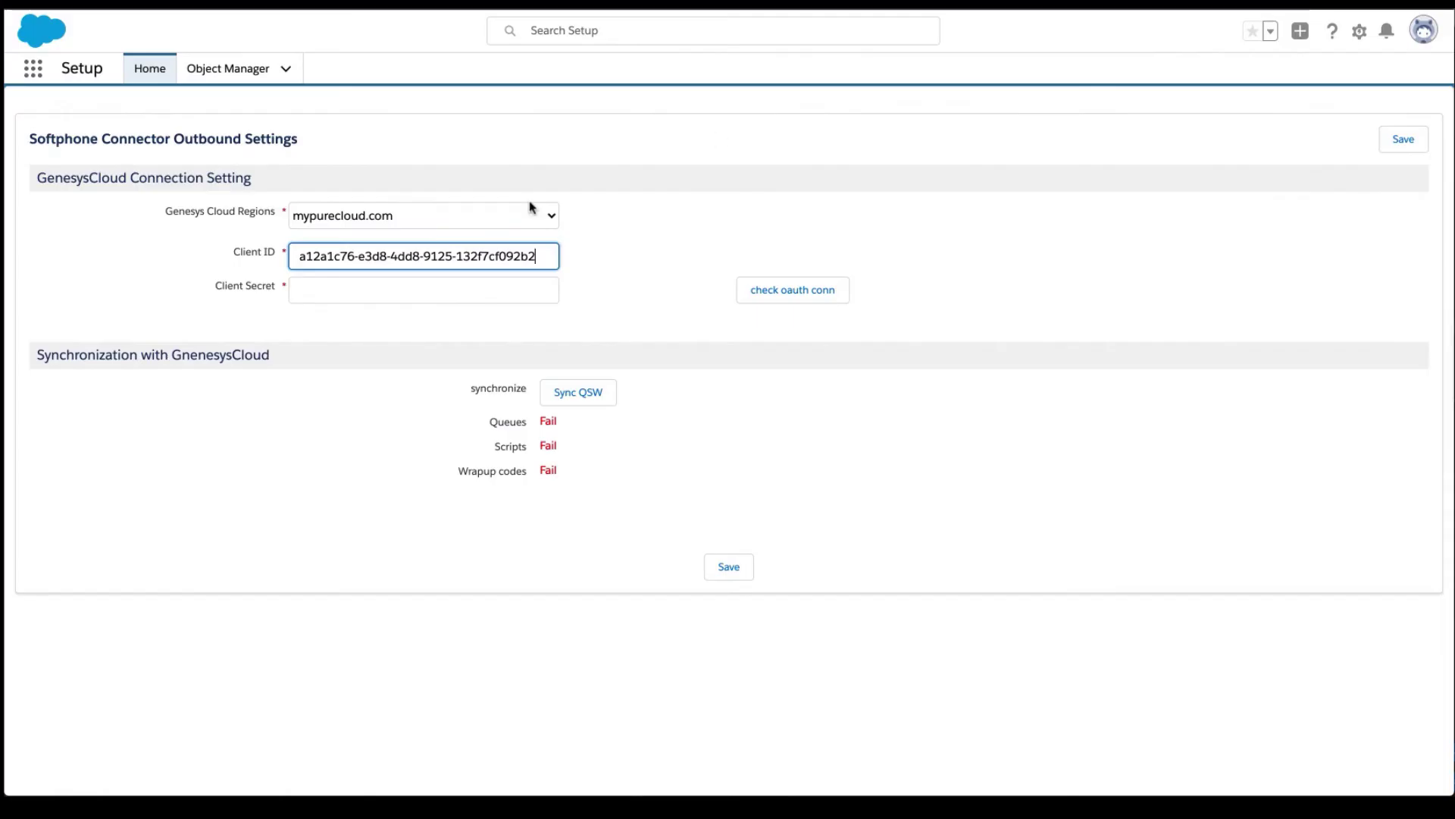
click(355, 300)
key(ctrl+v)
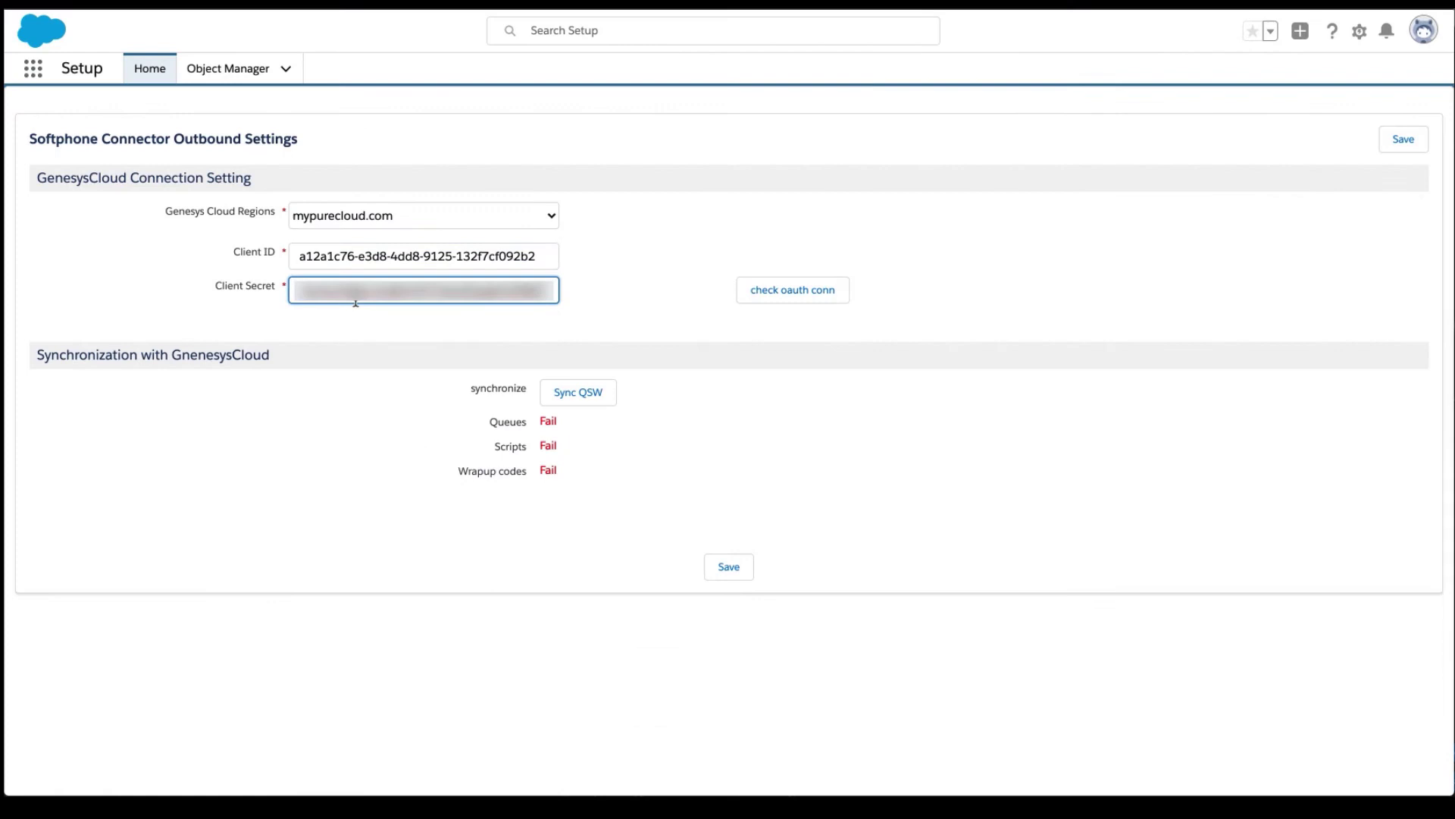
click(814, 295)
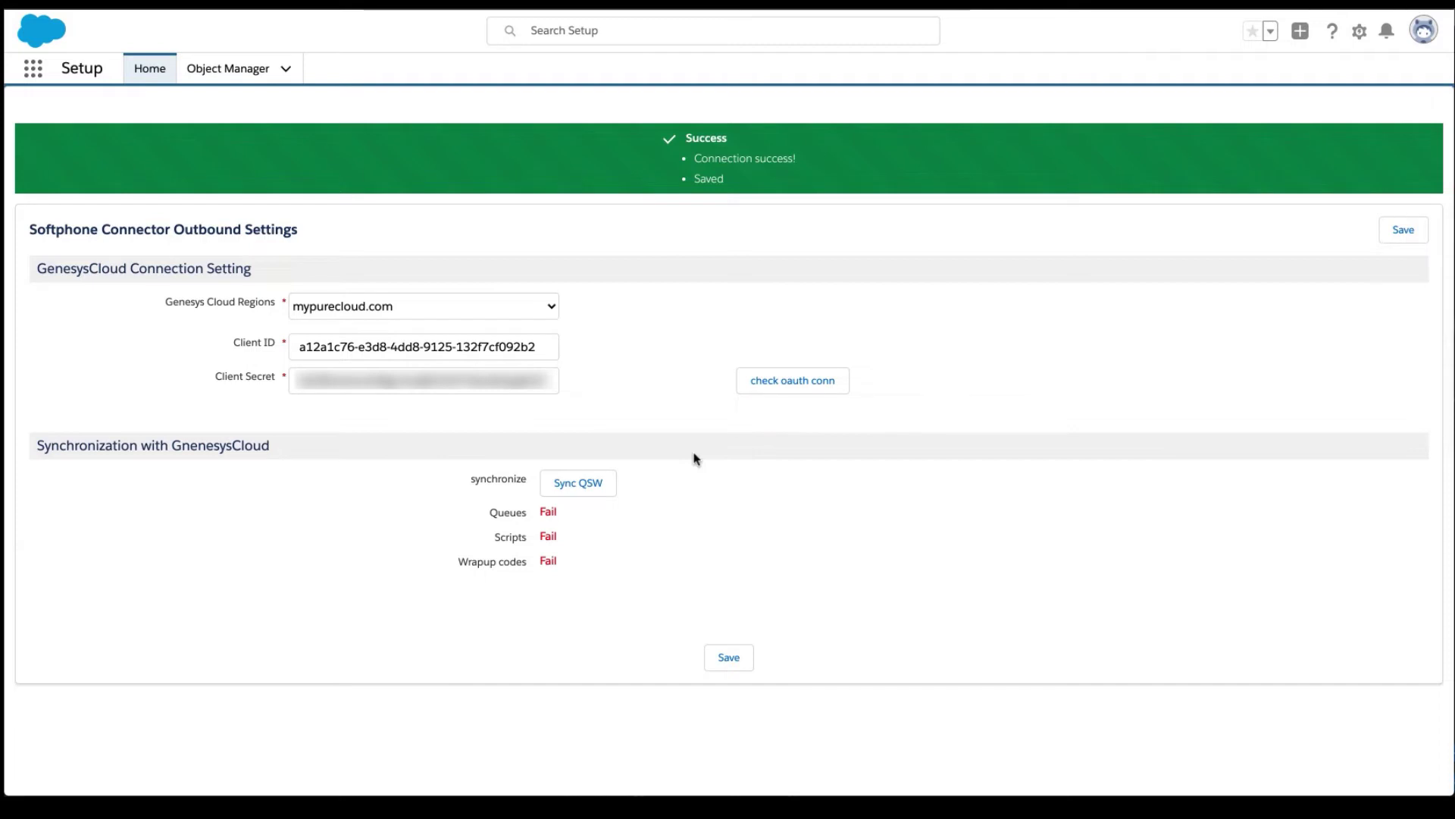
Sync queues, scripts and wrap-up codes with Genesys Cloud, then save the connector settings.
click(578, 489)
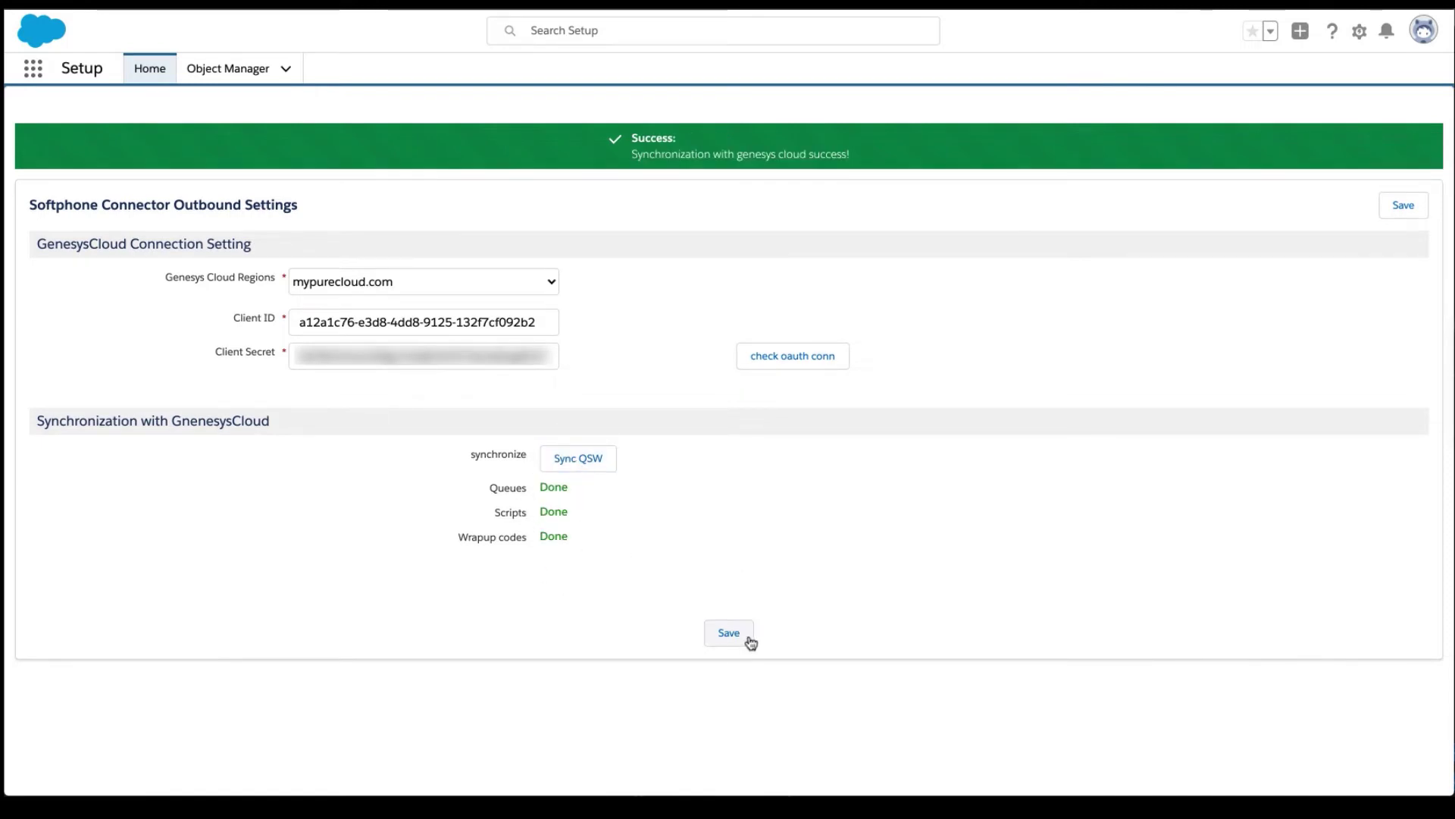
click(731, 641)
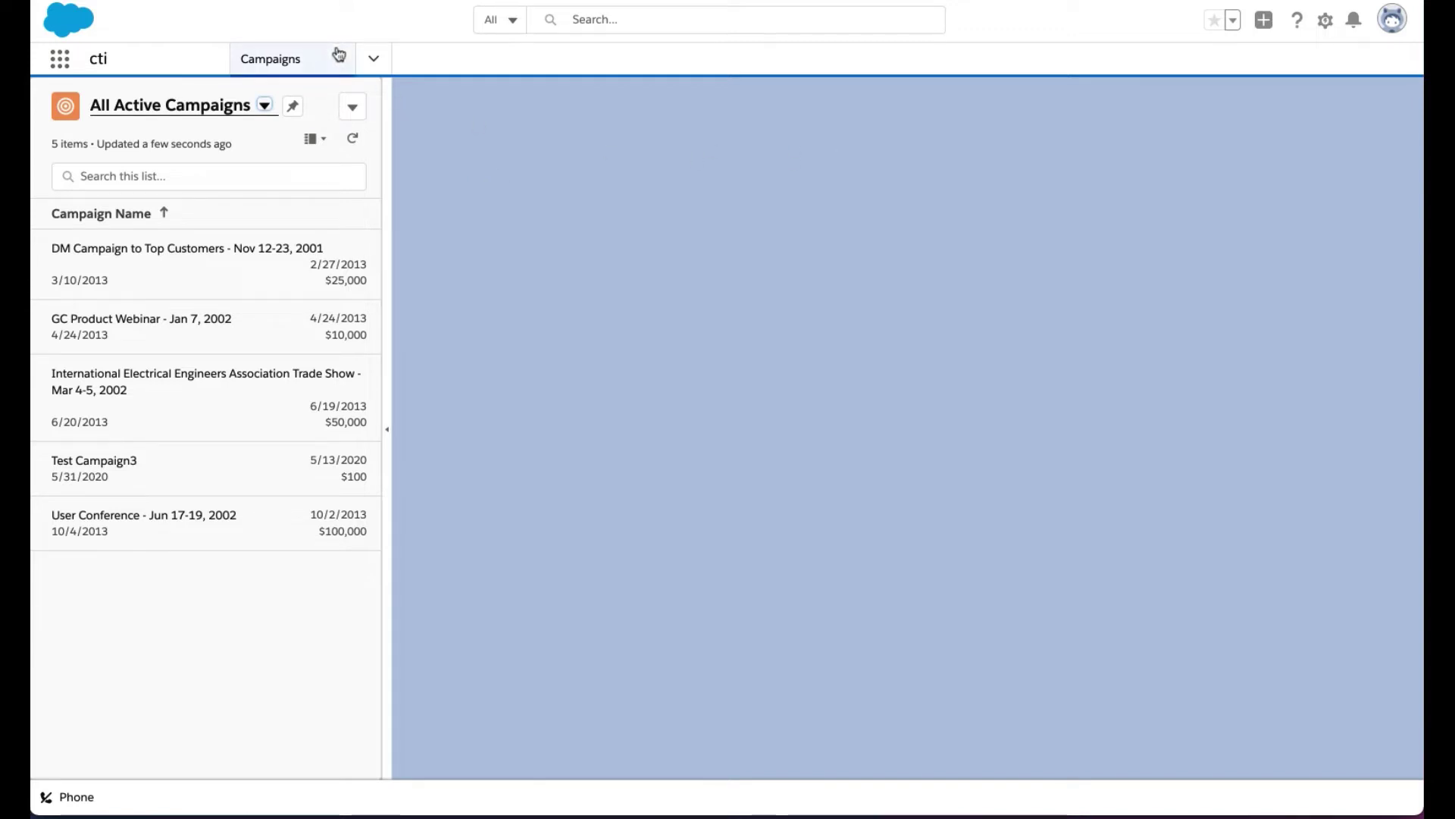
Create a new campaign named 'Test Retention' with Genesys Cloud Sync turned on.
click(283, 61)
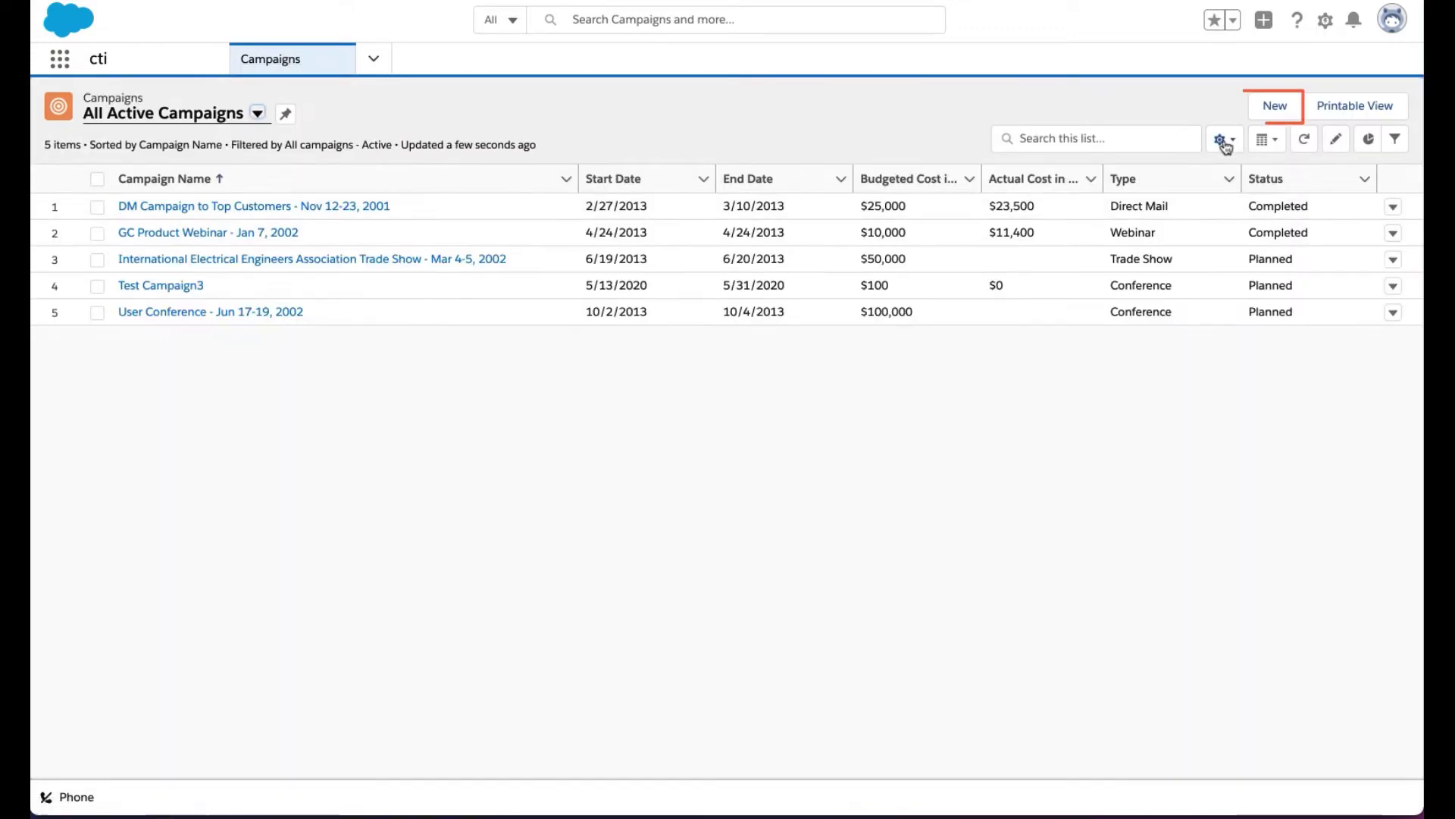
click(1273, 107)
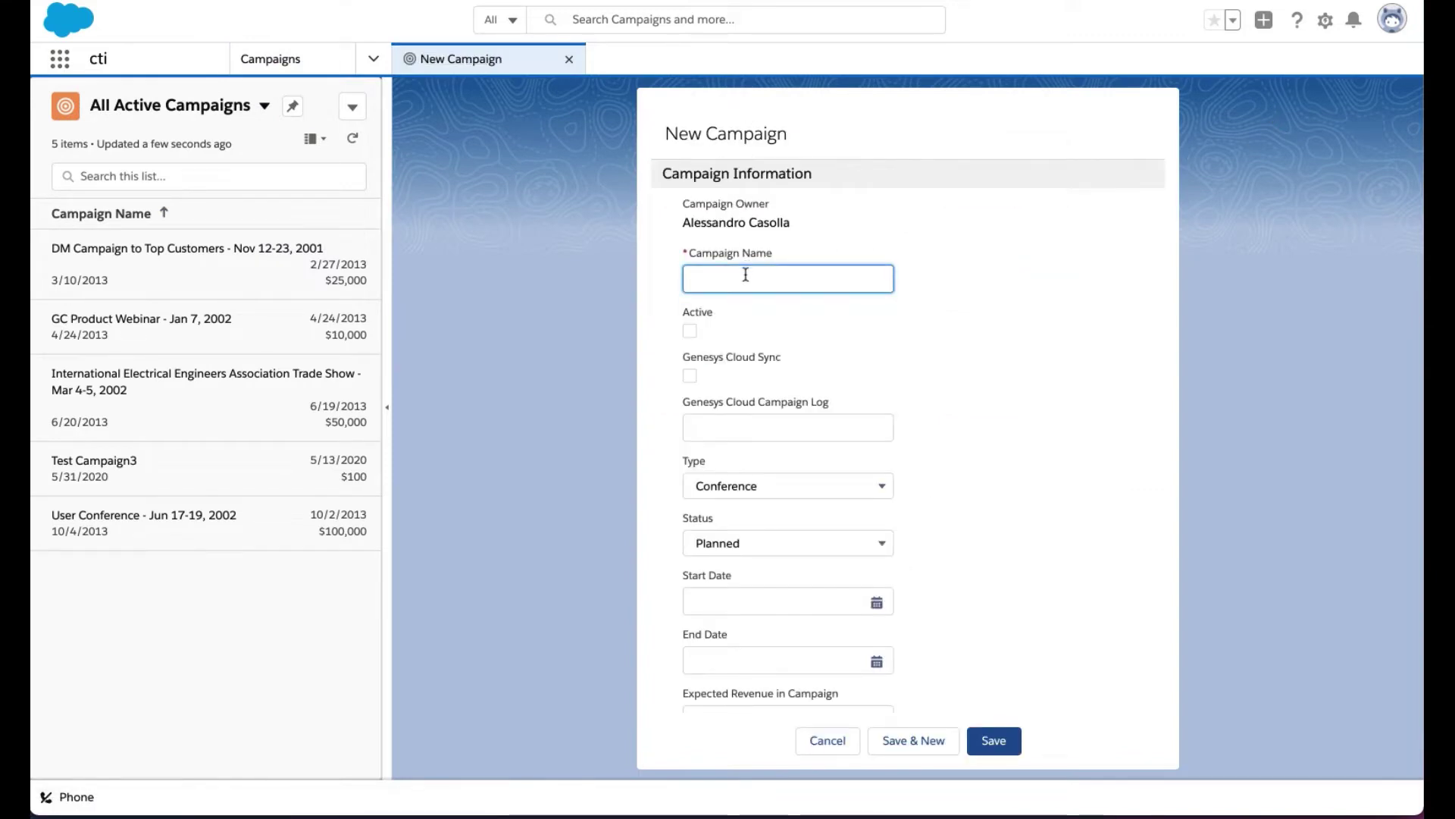
text(Test Rete)
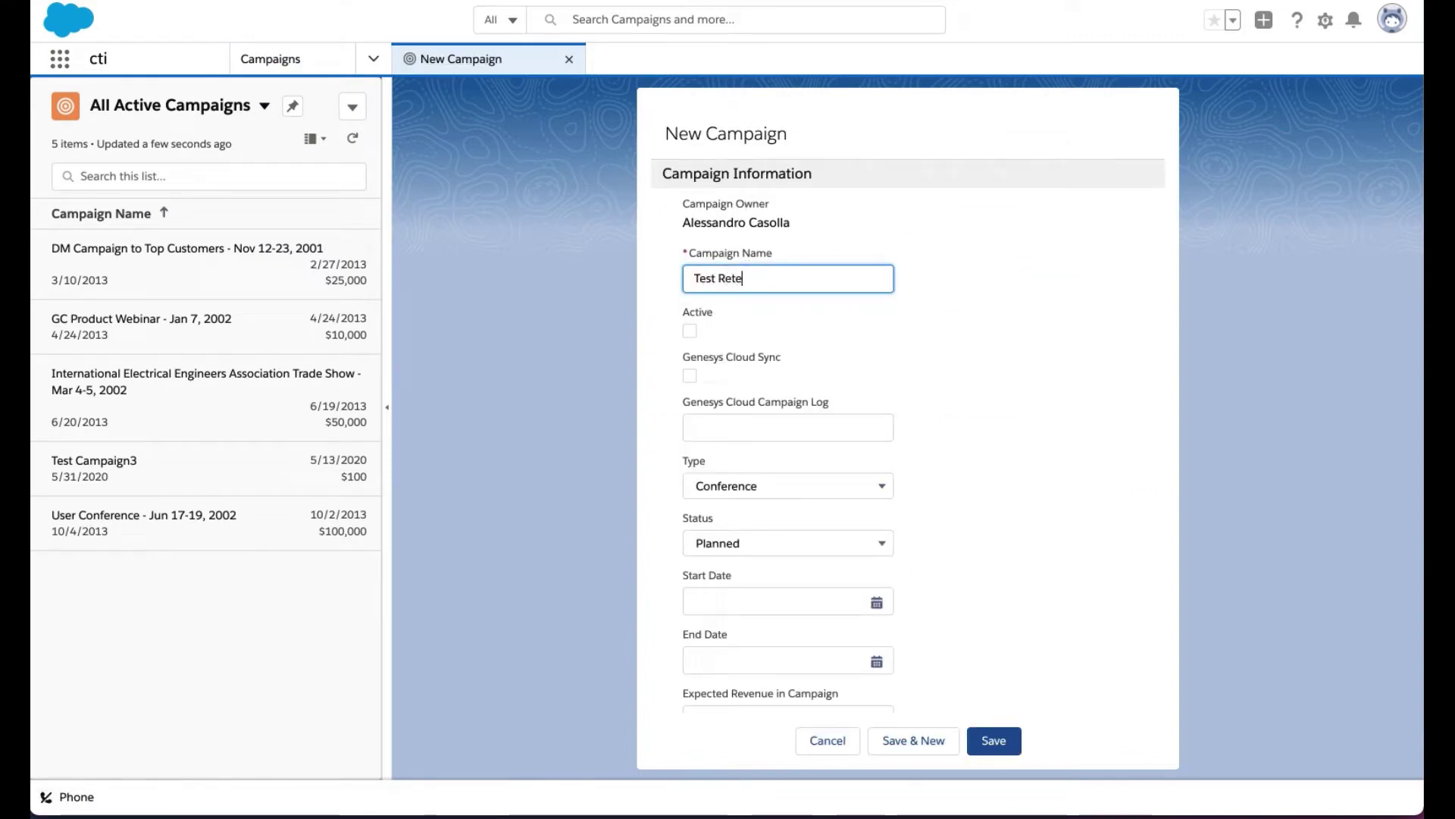
text(ntion)
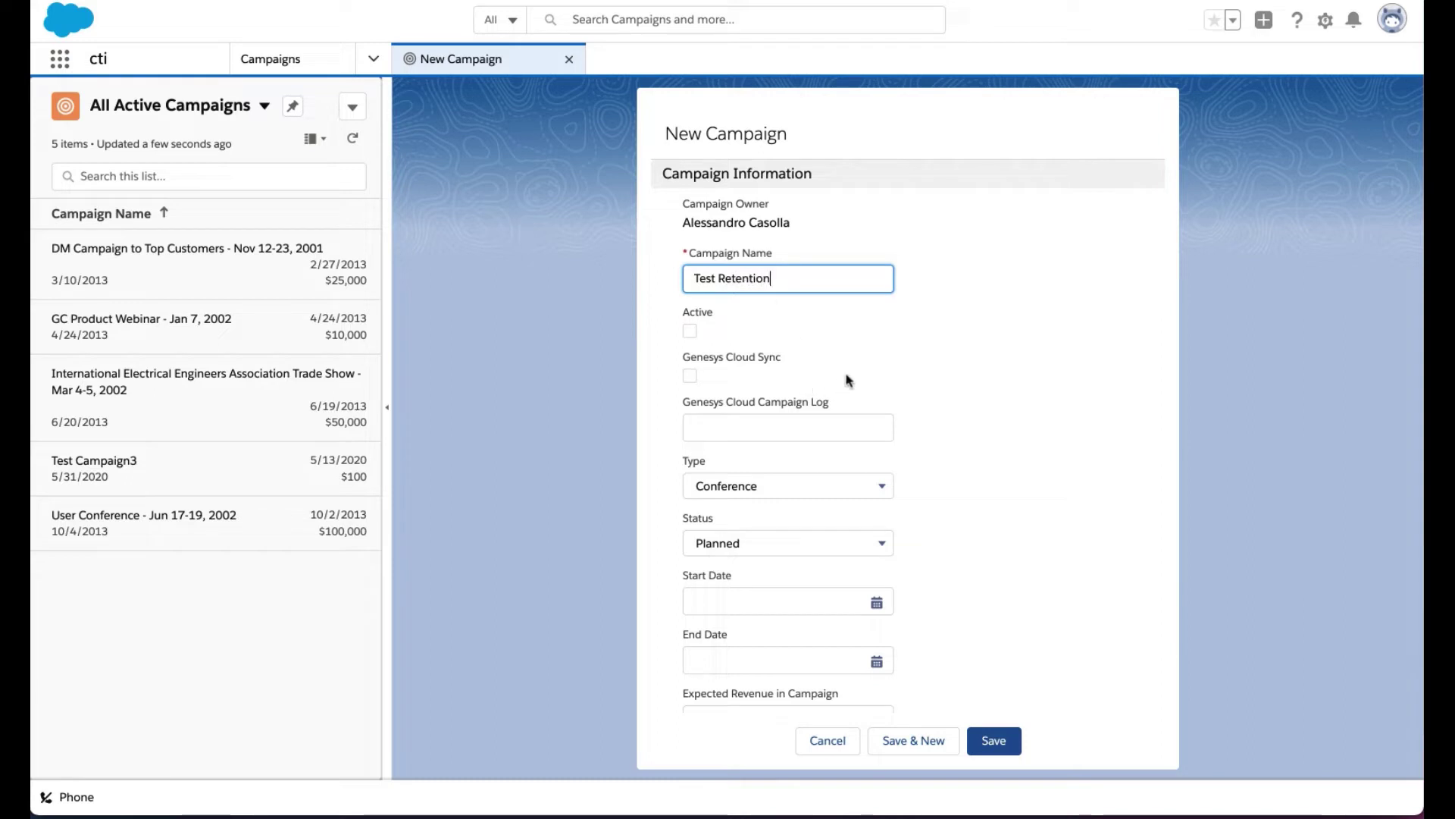
scroll(848, 379, down, 2)
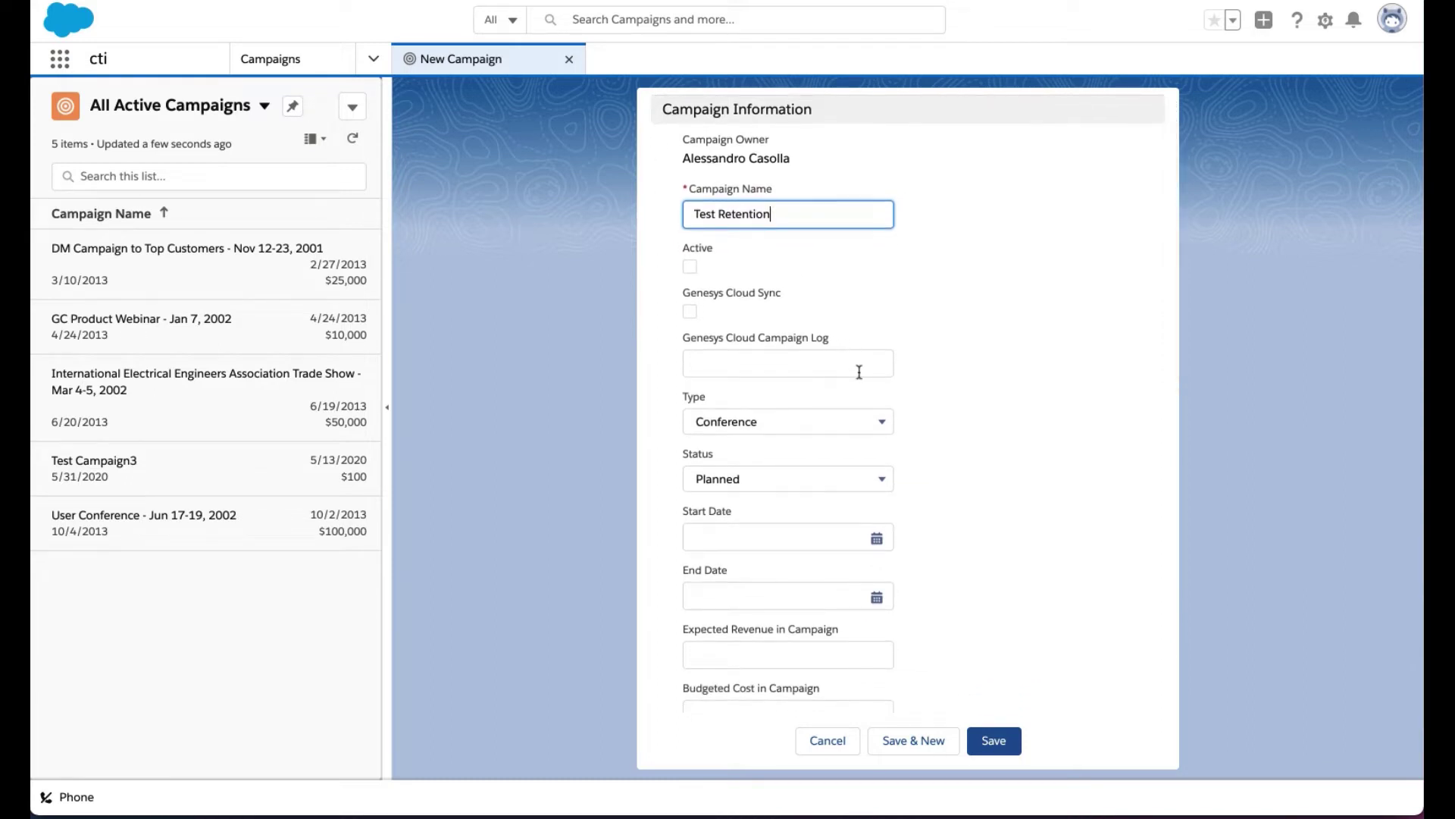
click(690, 311)
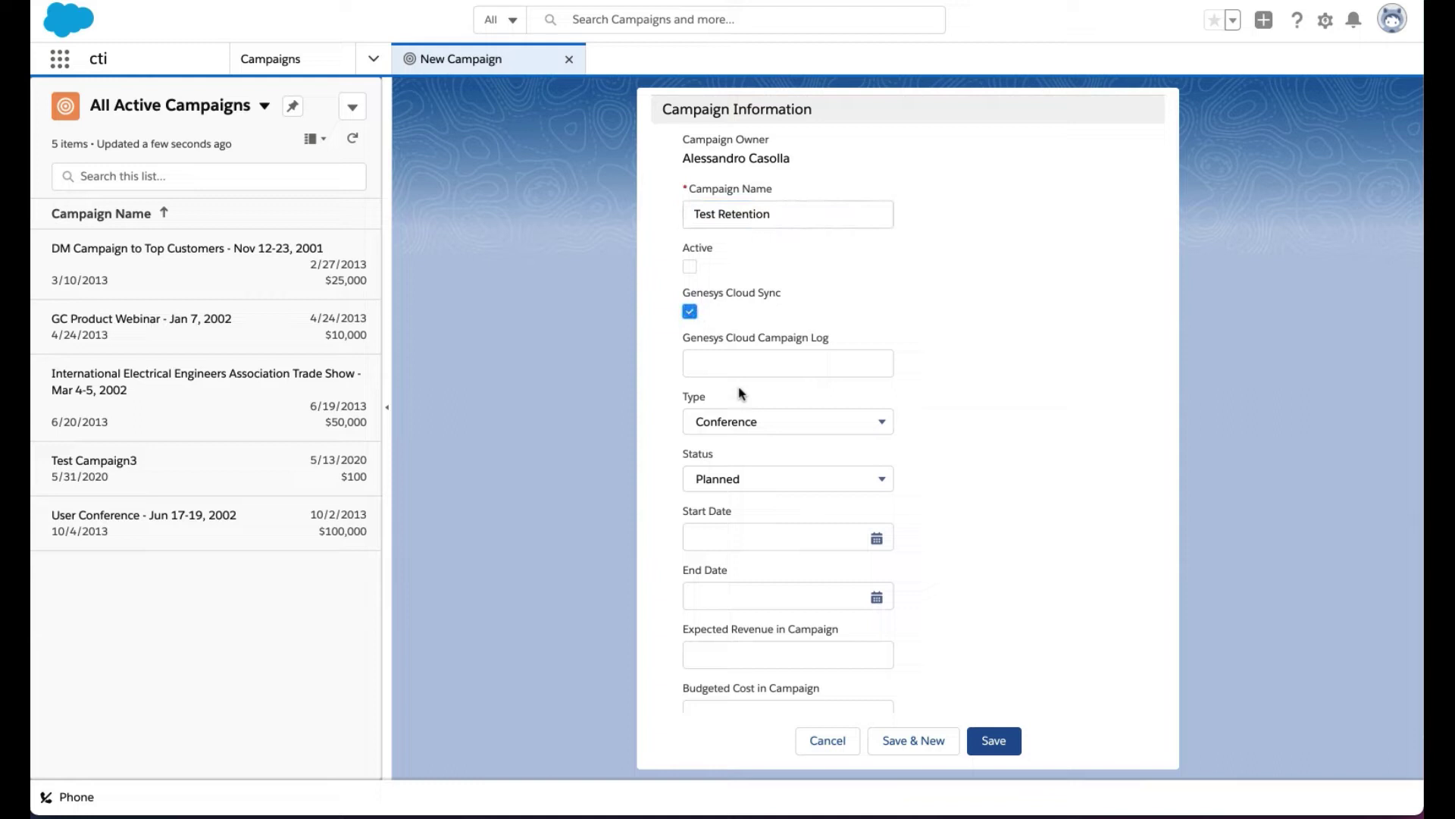
Set the campaign dates to 12/4/2020–12/31/2020 and scroll down to the Genesys Cloud fields.
scroll(747, 405, down, 1)
scroll(747, 408, down, 4)
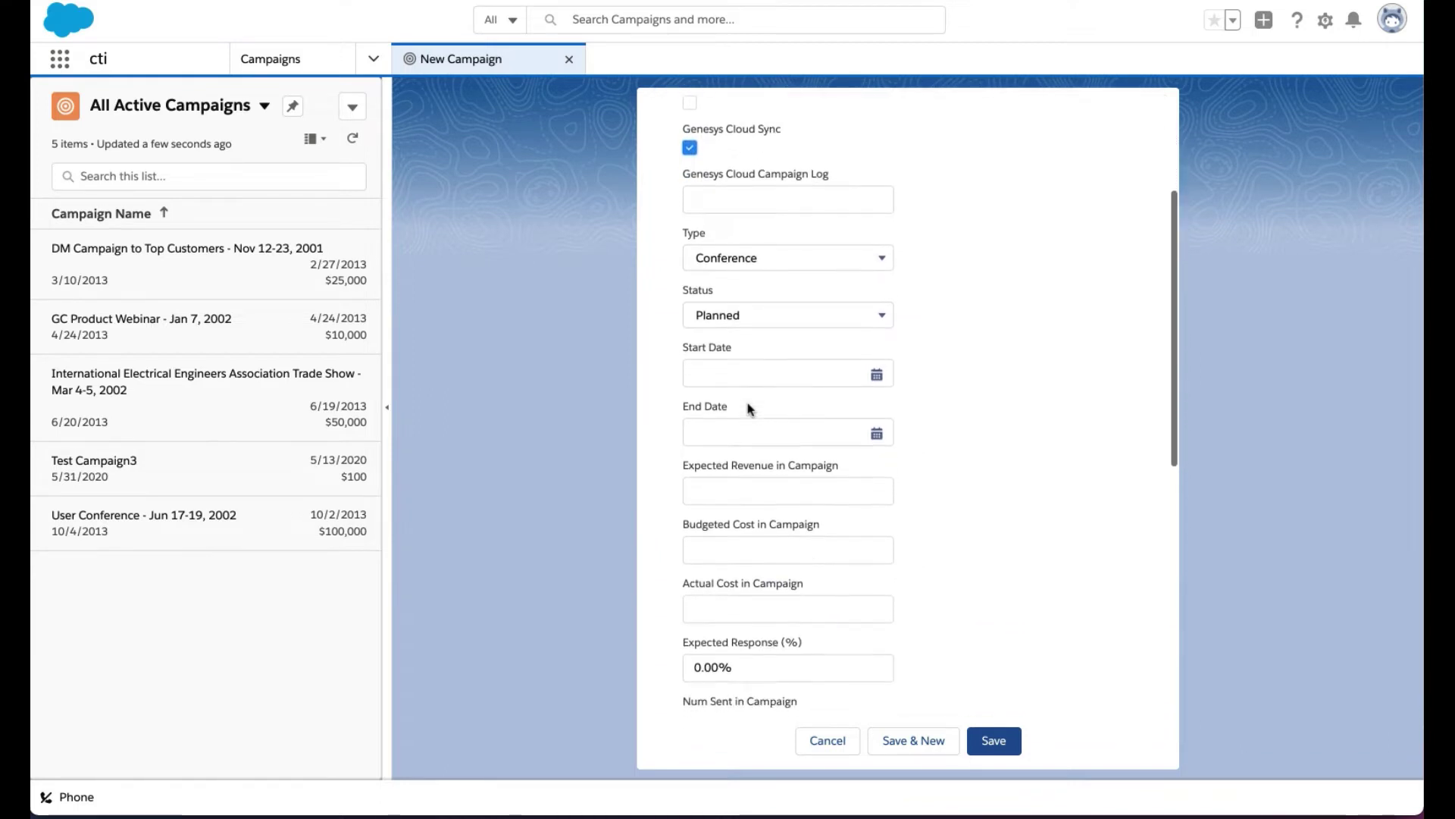
click(873, 282)
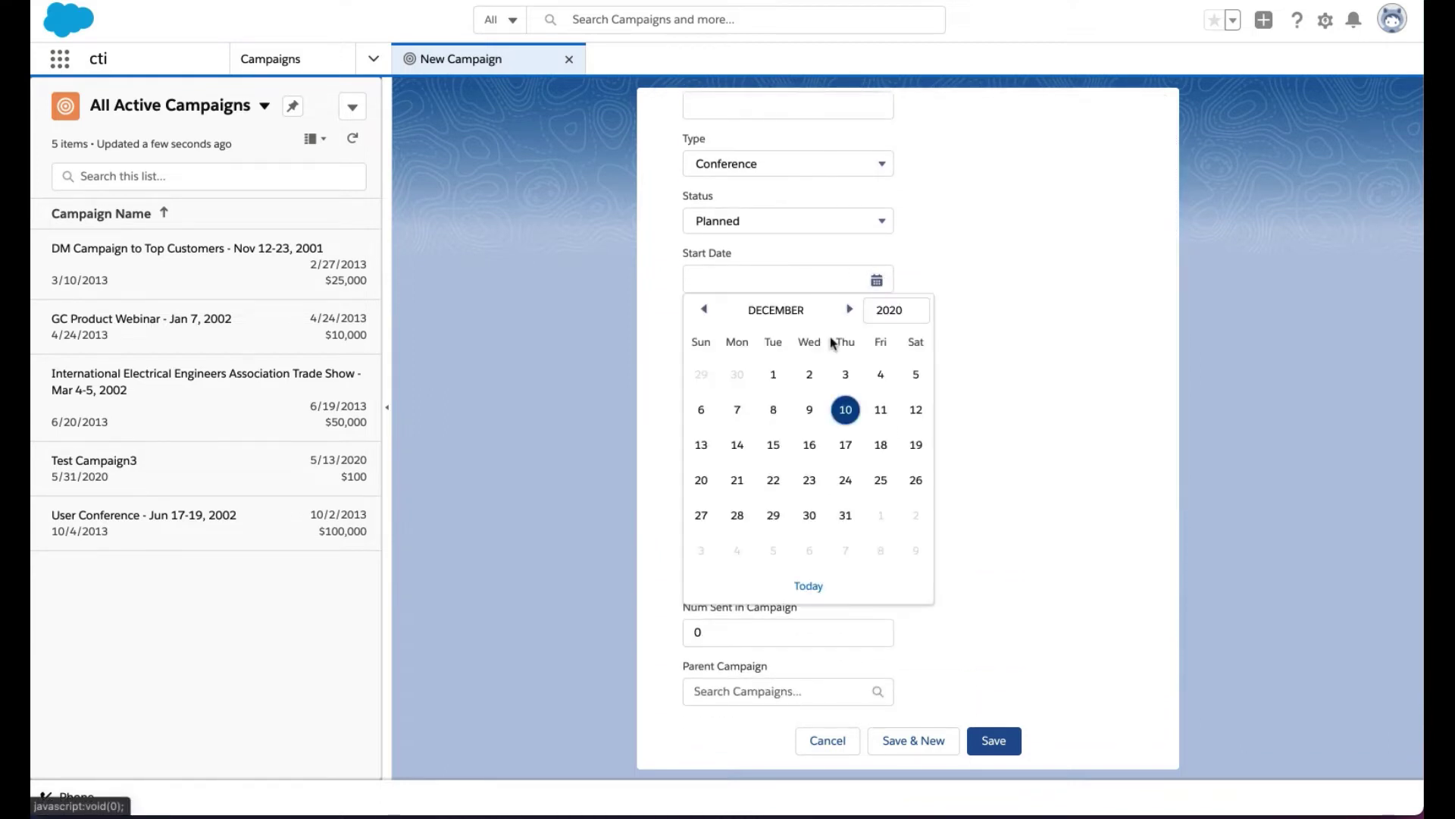
click(880, 374)
click(873, 339)
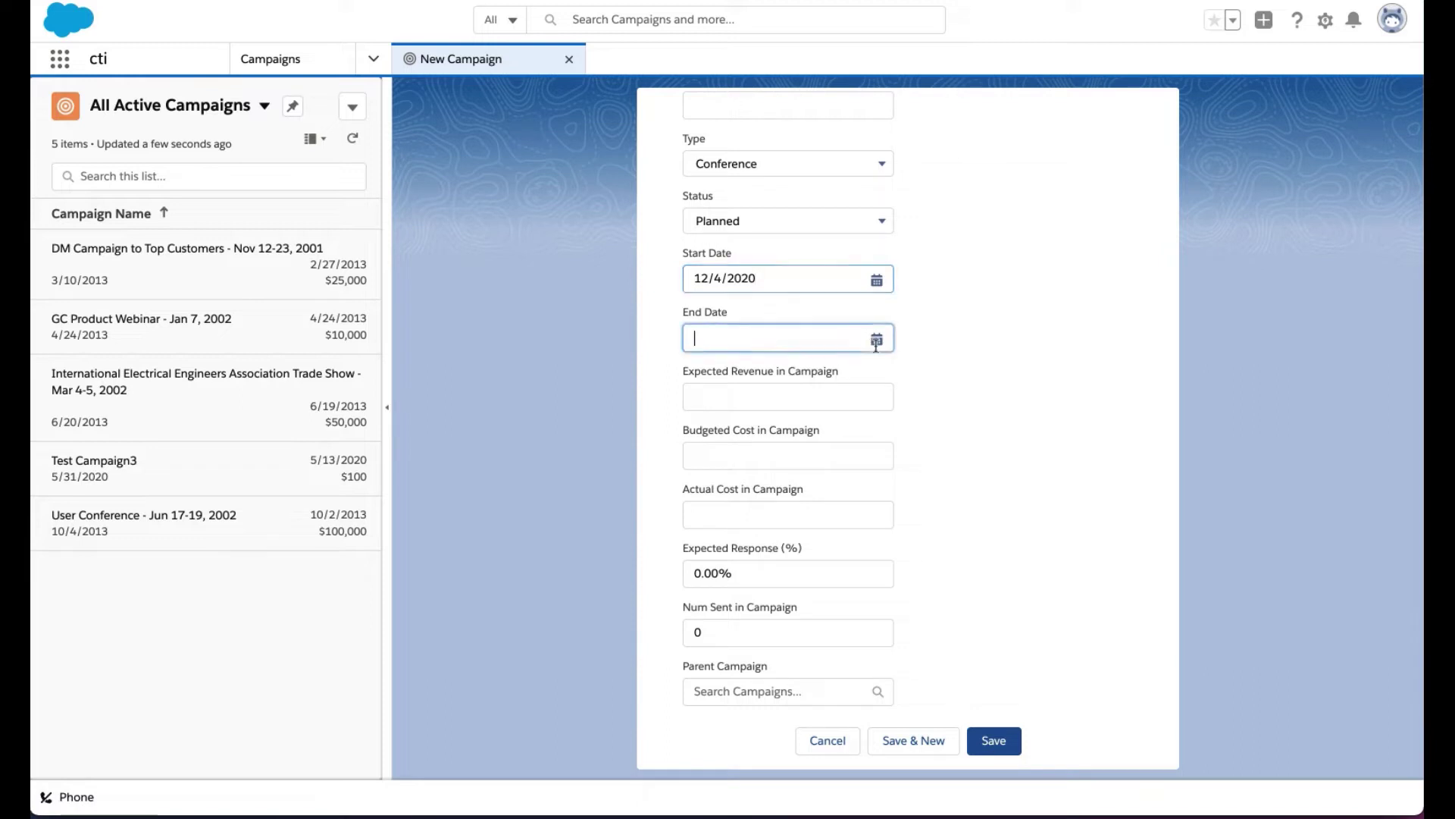
click(845, 574)
scroll(915, 509, down, 2)
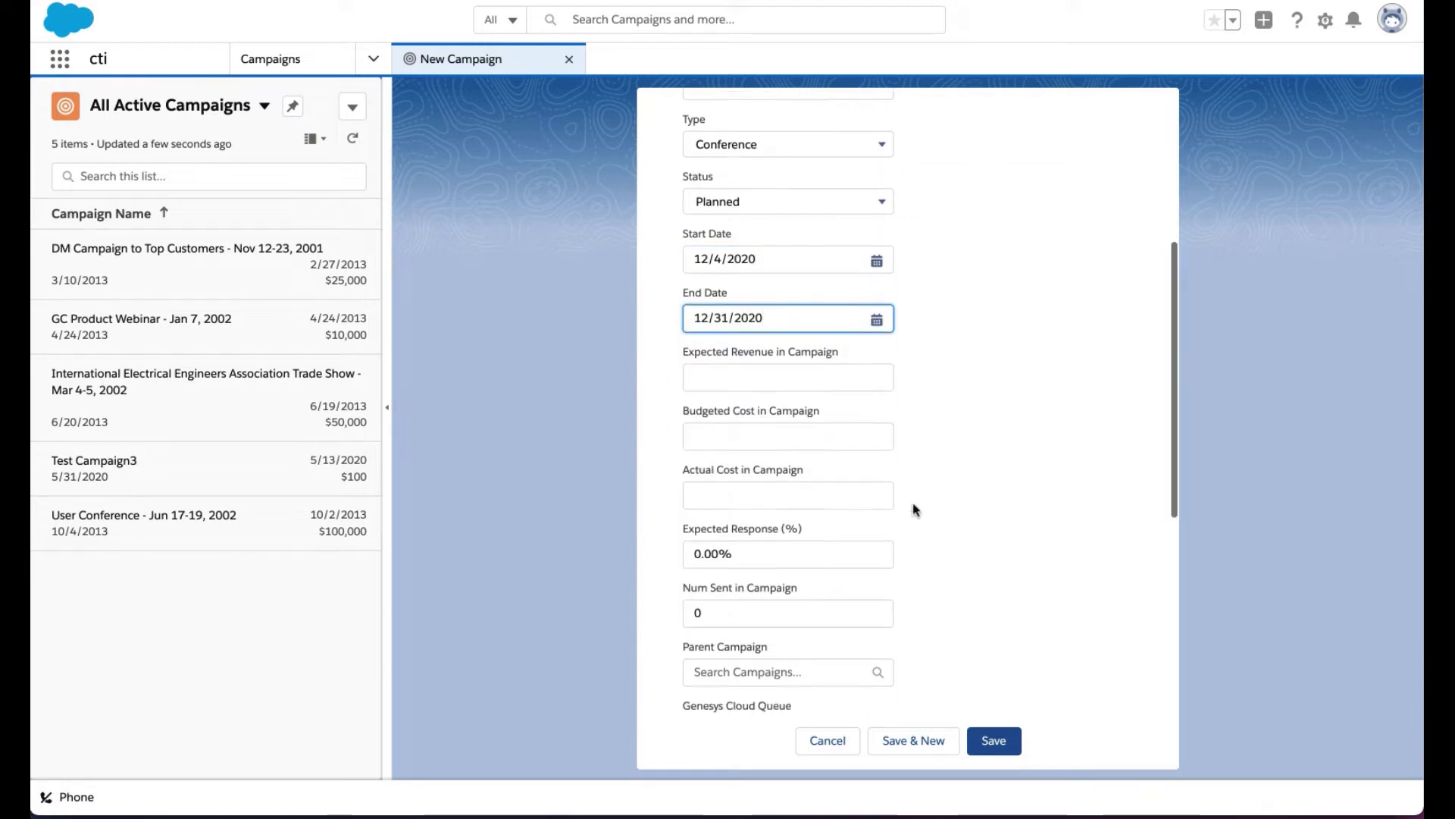
scroll(914, 510, down, 4)
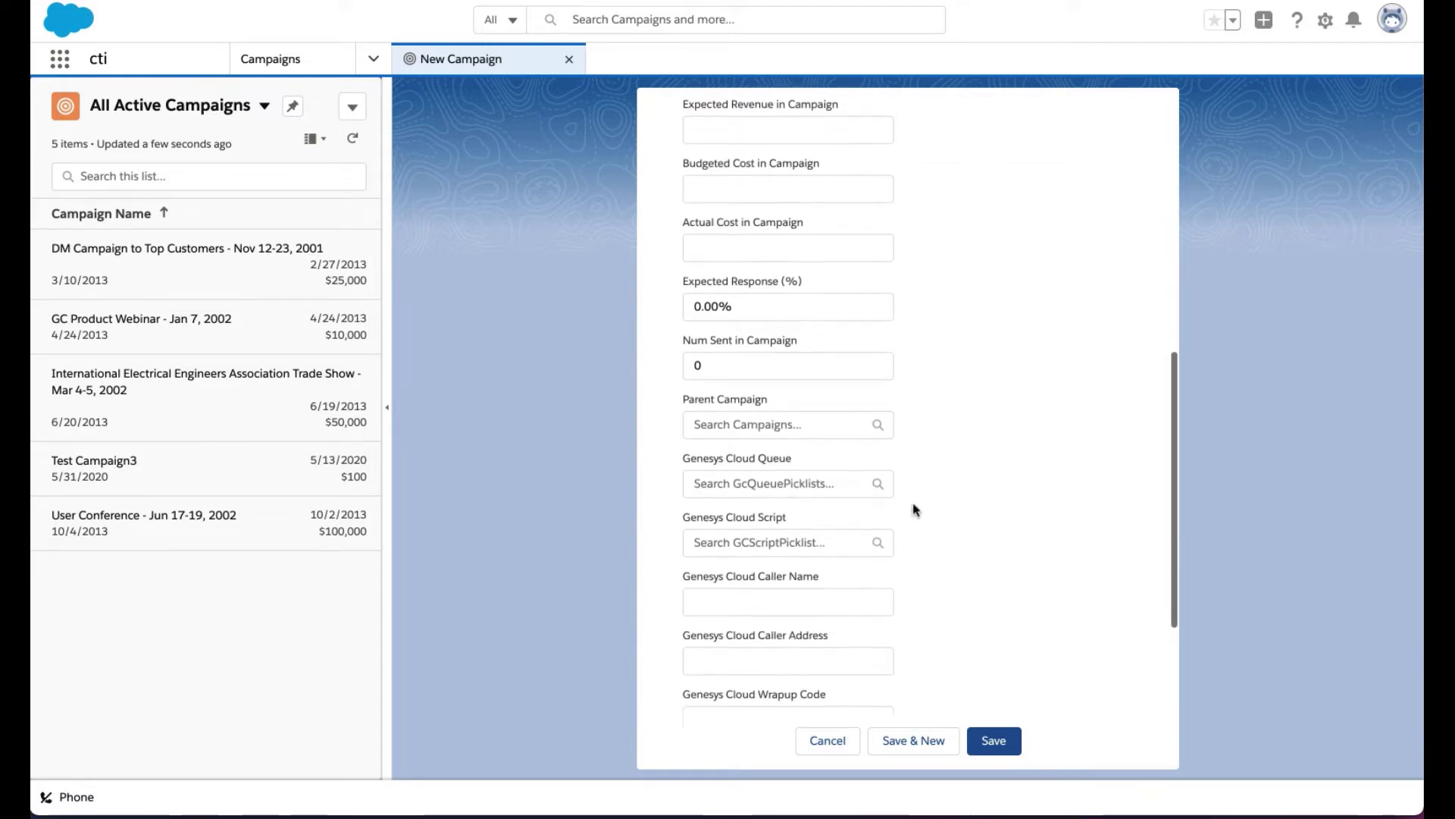
scroll(915, 509, down, 2)
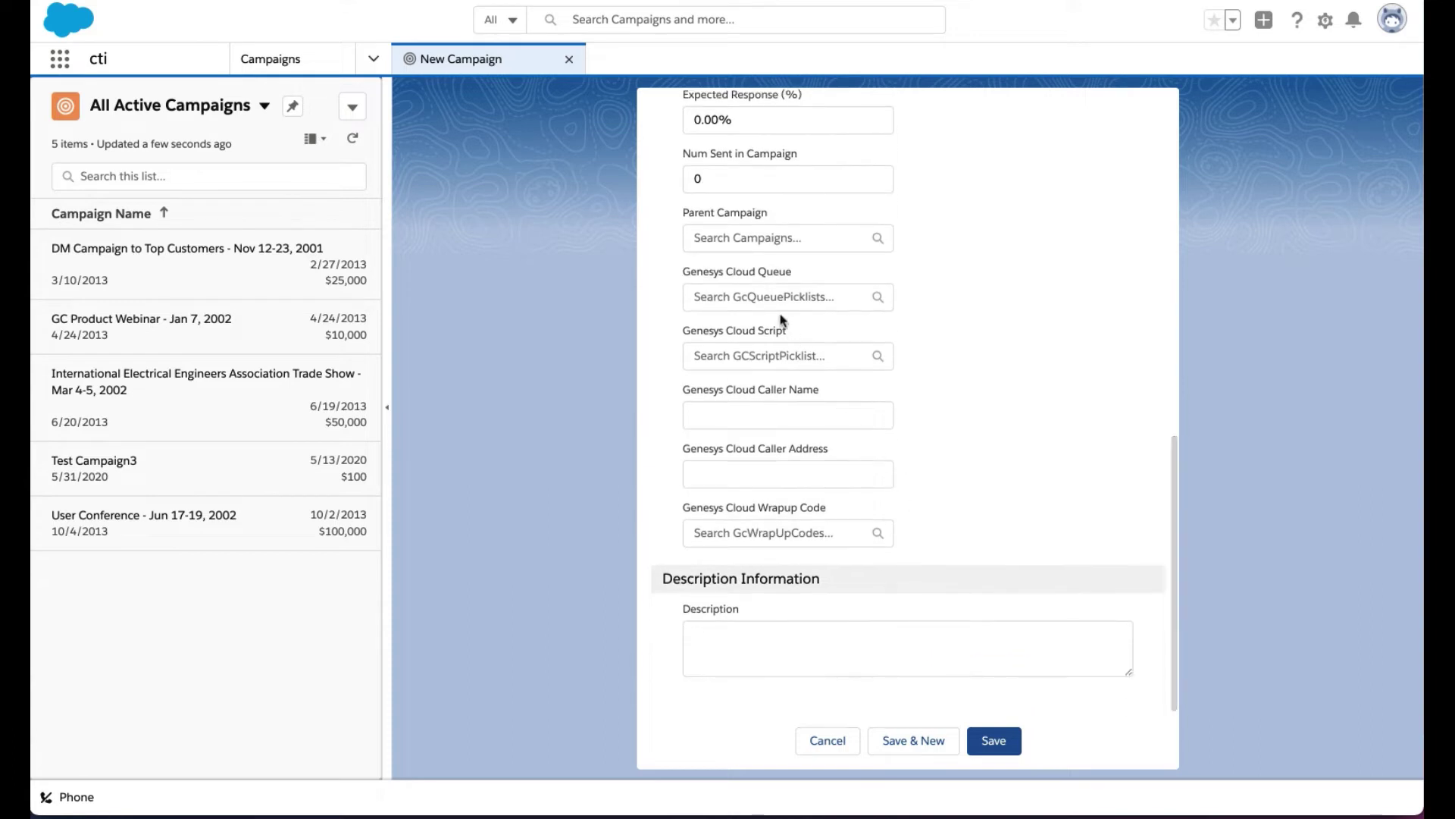
Choose 'test queue' as the Genesys Cloud queue and Softphone Outbound Script as the script.
click(774, 299)
text(test)
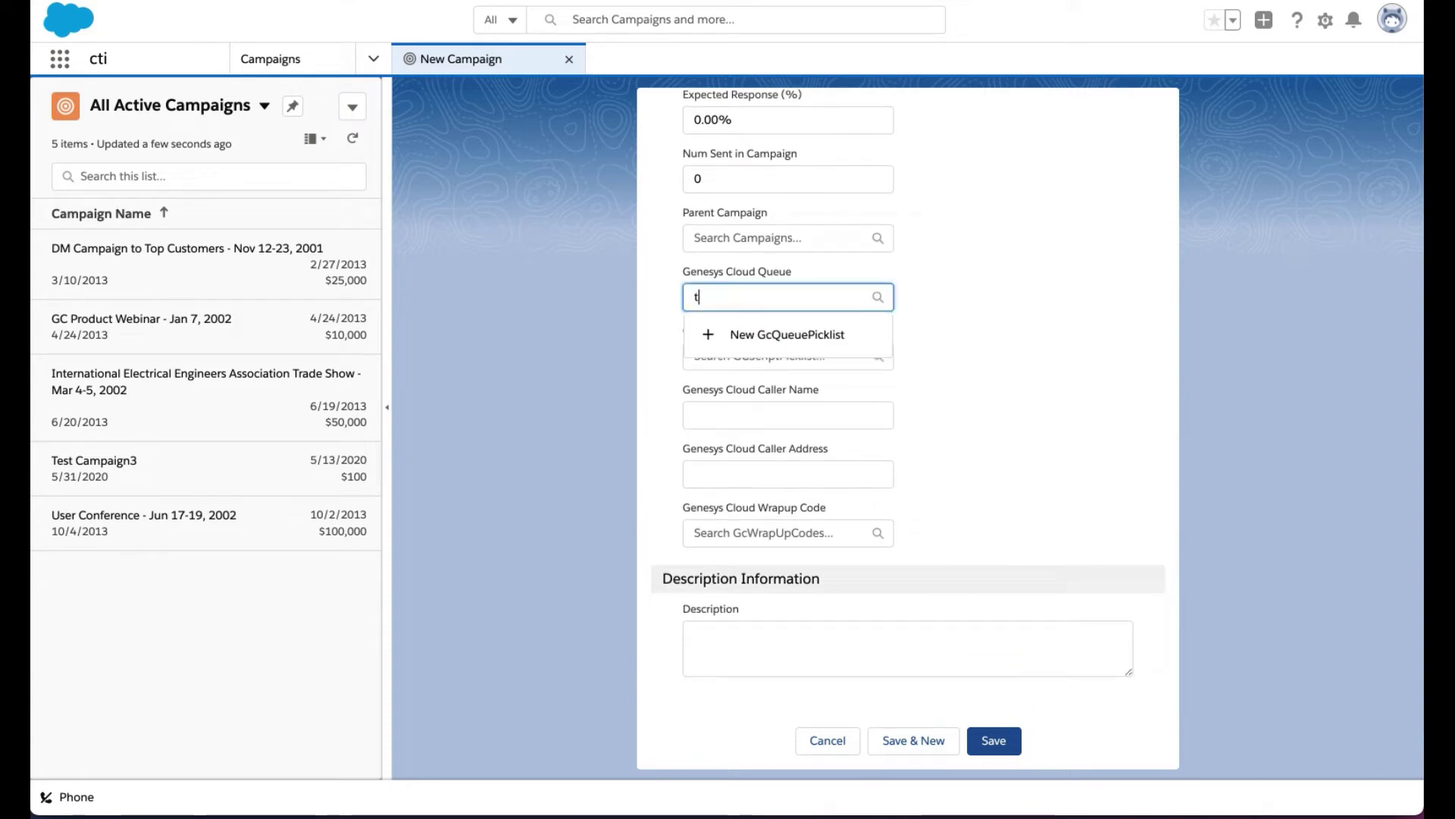
click(799, 335)
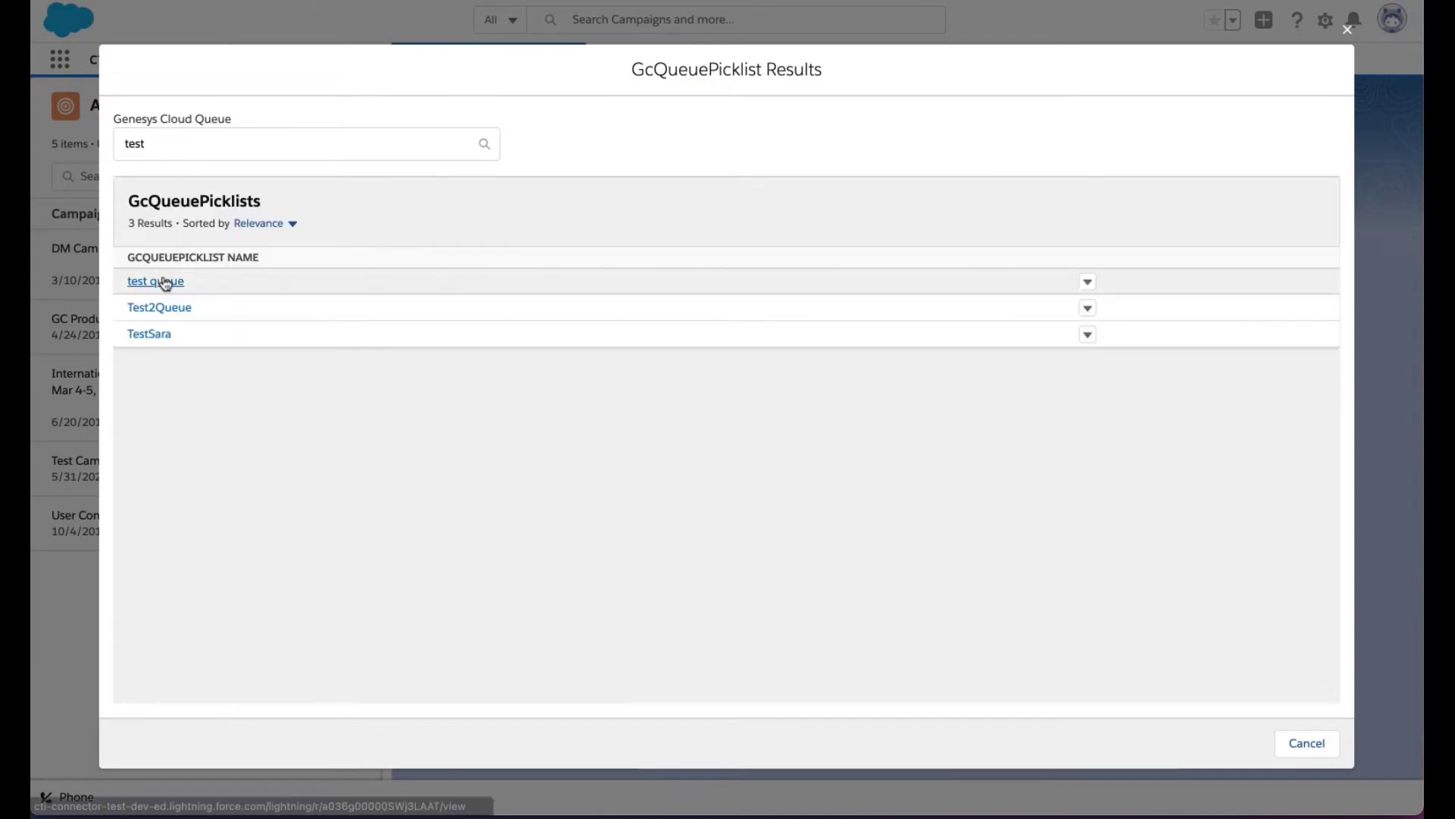
click(159, 281)
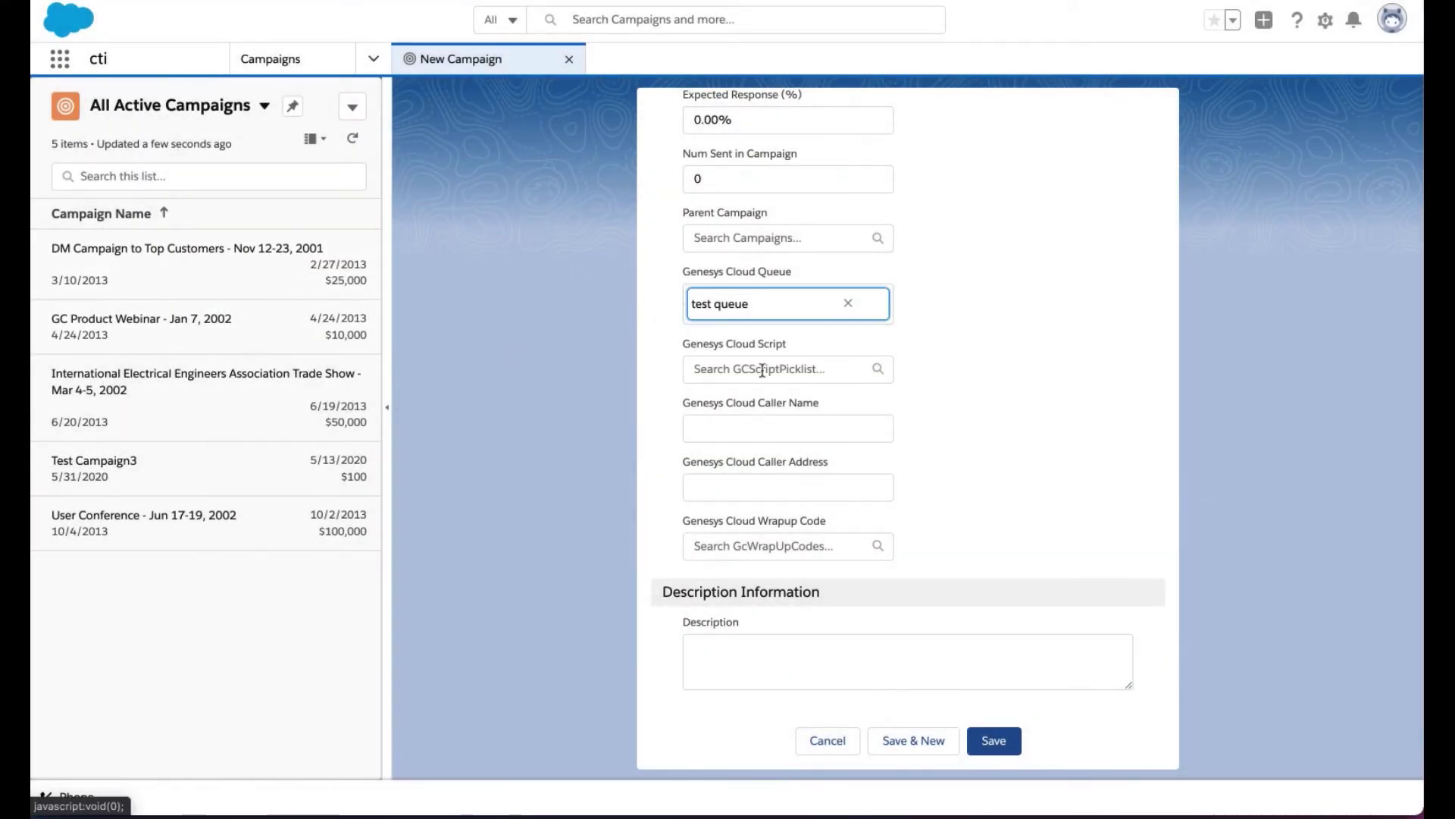
click(766, 368)
text(def)
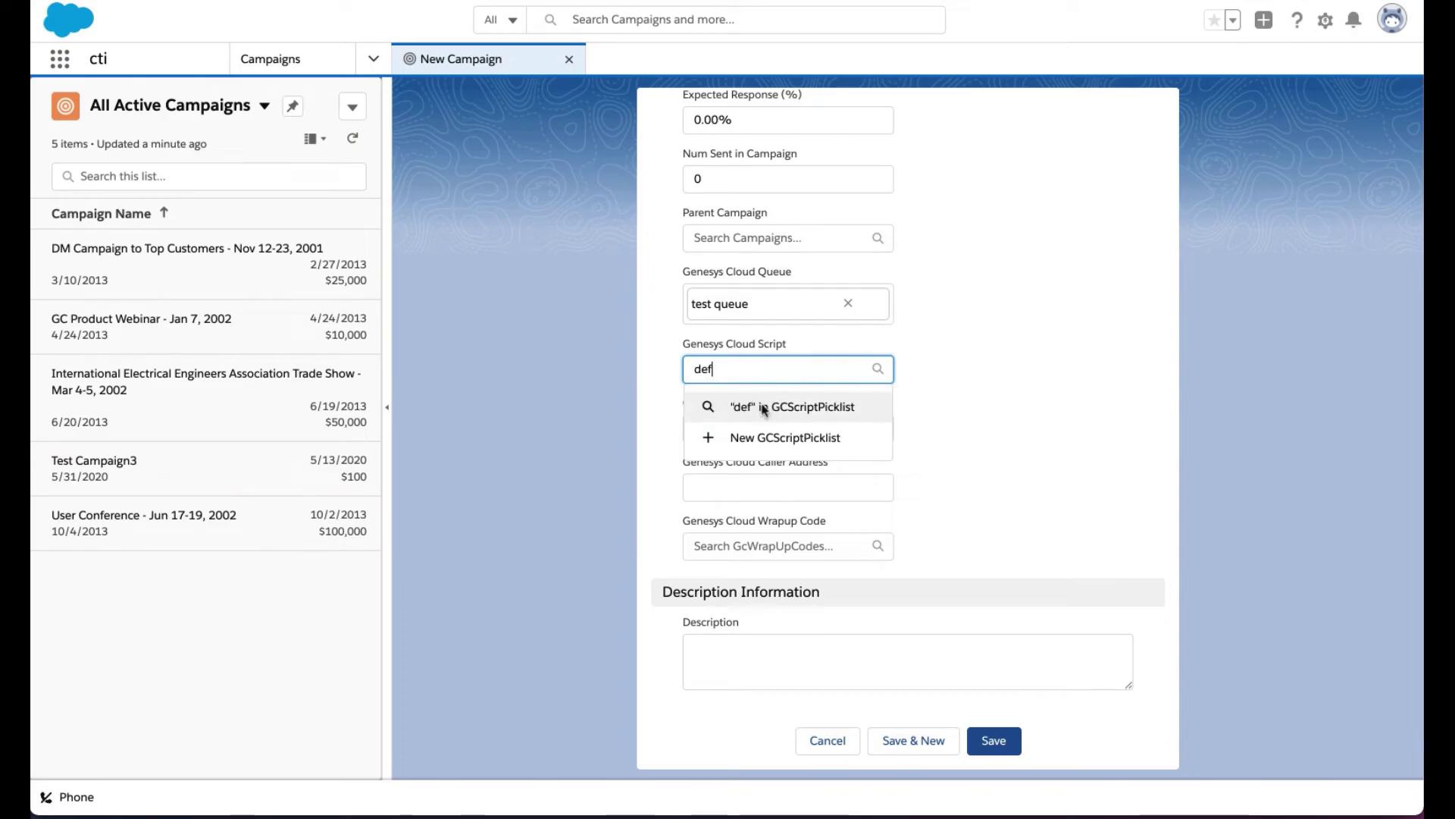
click(764, 409)
click(194, 333)
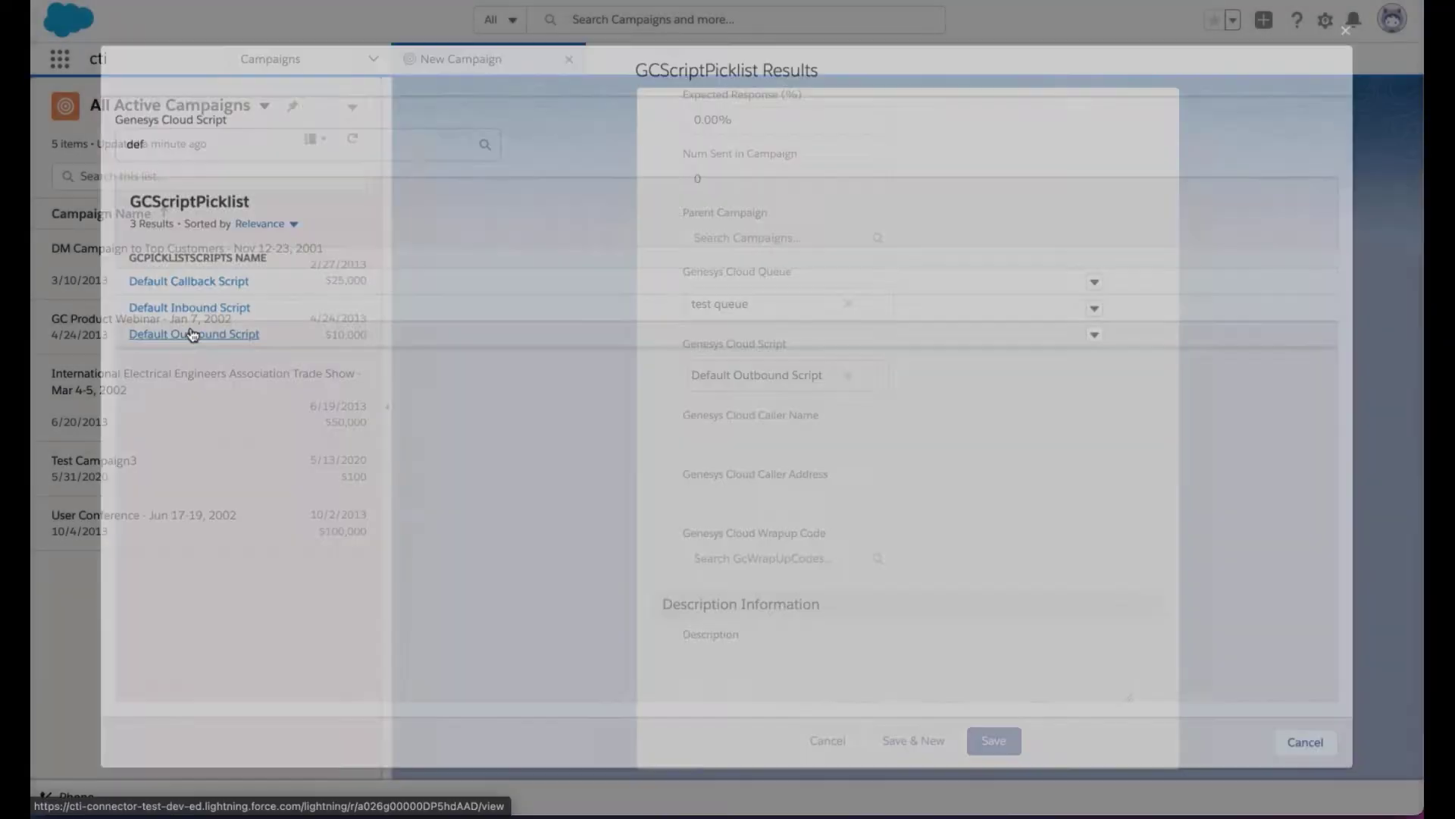
Enter caller name Softphone and the caller number, pick wrap-up code Contract sold, and save.
text(S)
text(oftp)
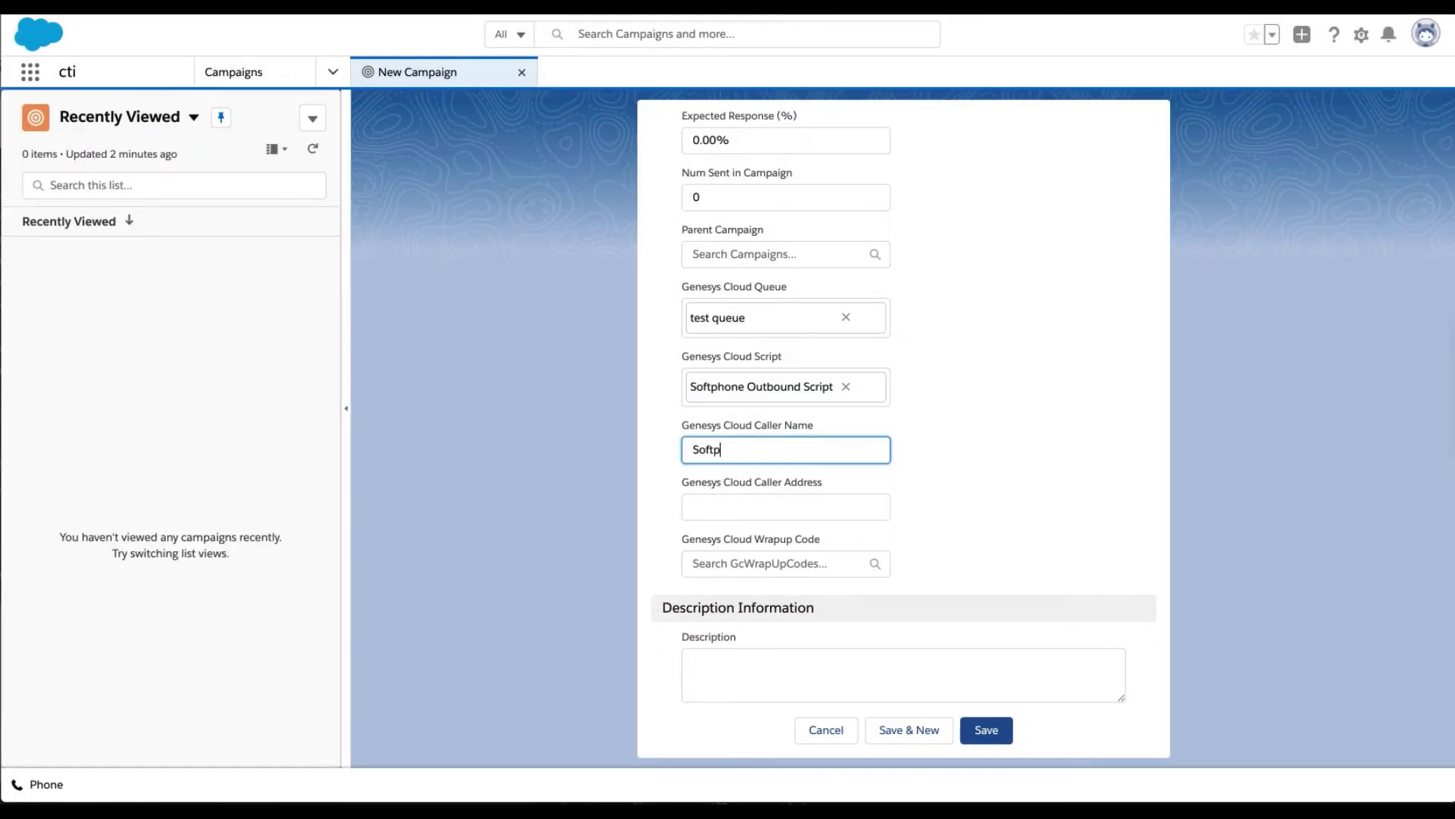
text(hone)
key(Tab)
text(+391)
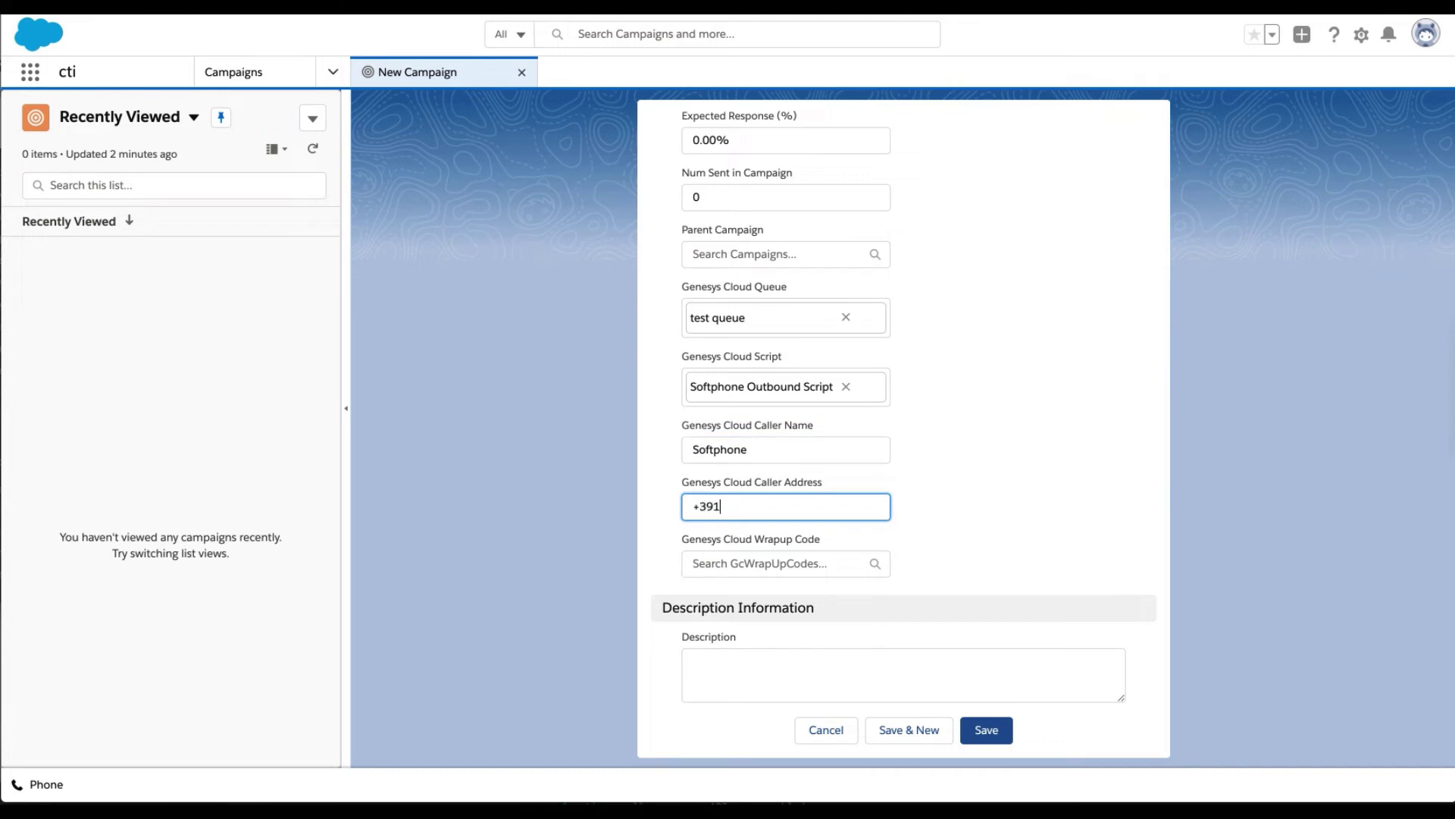
text(123123)
click(764, 561)
text(Contr)
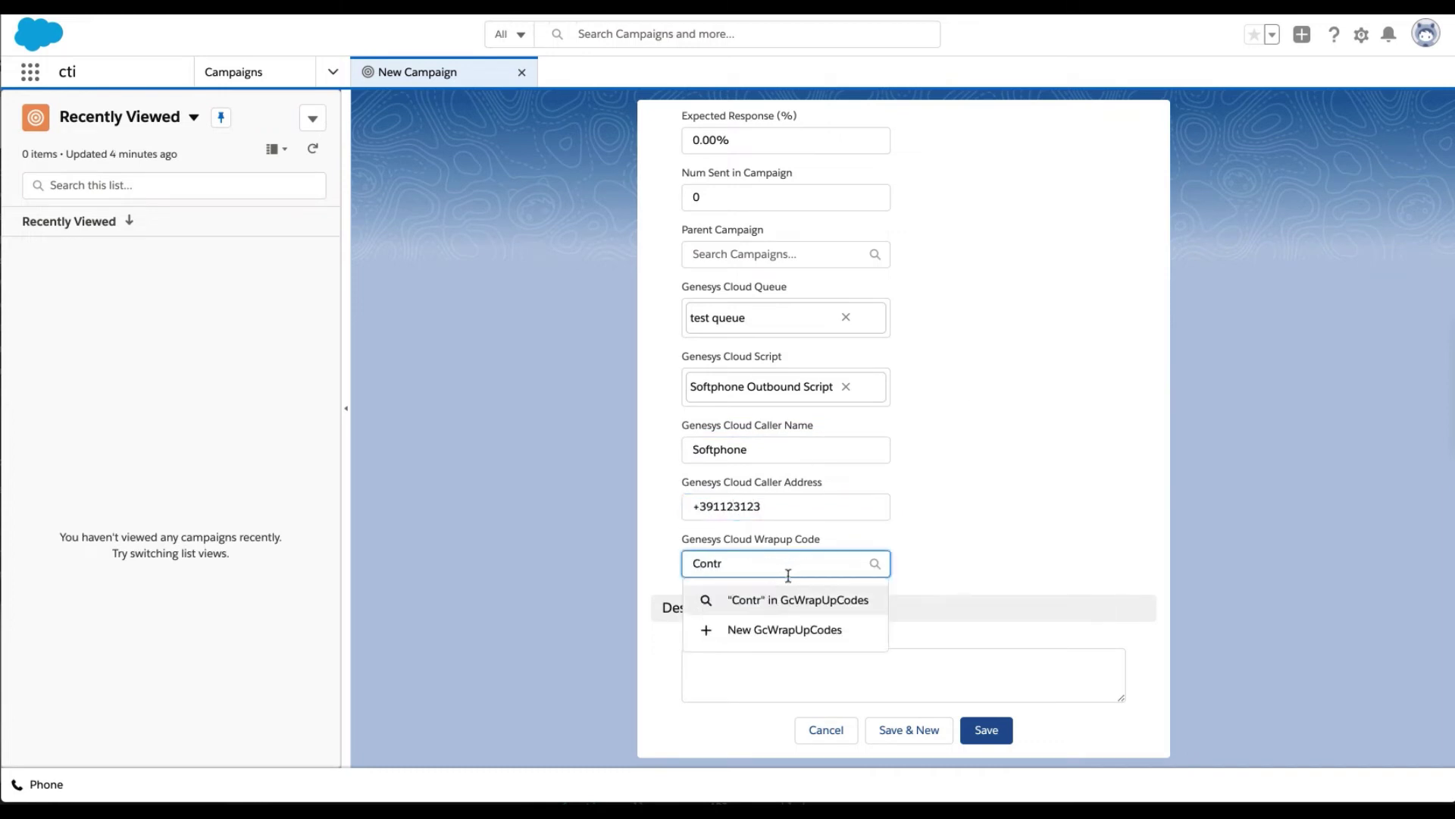
key(Return)
click(135, 285)
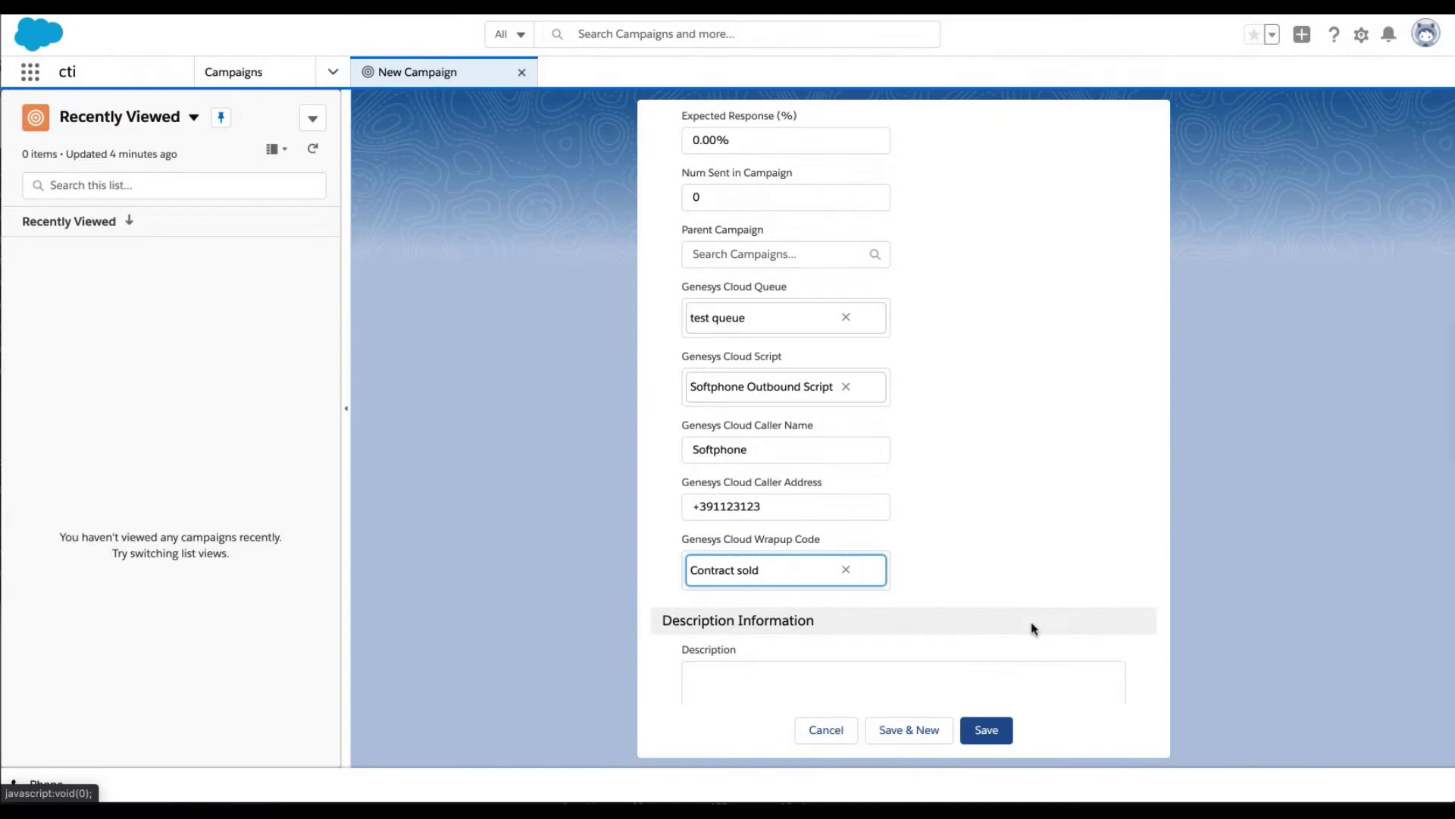
scroll(1033, 623, down, 2)
click(990, 736)
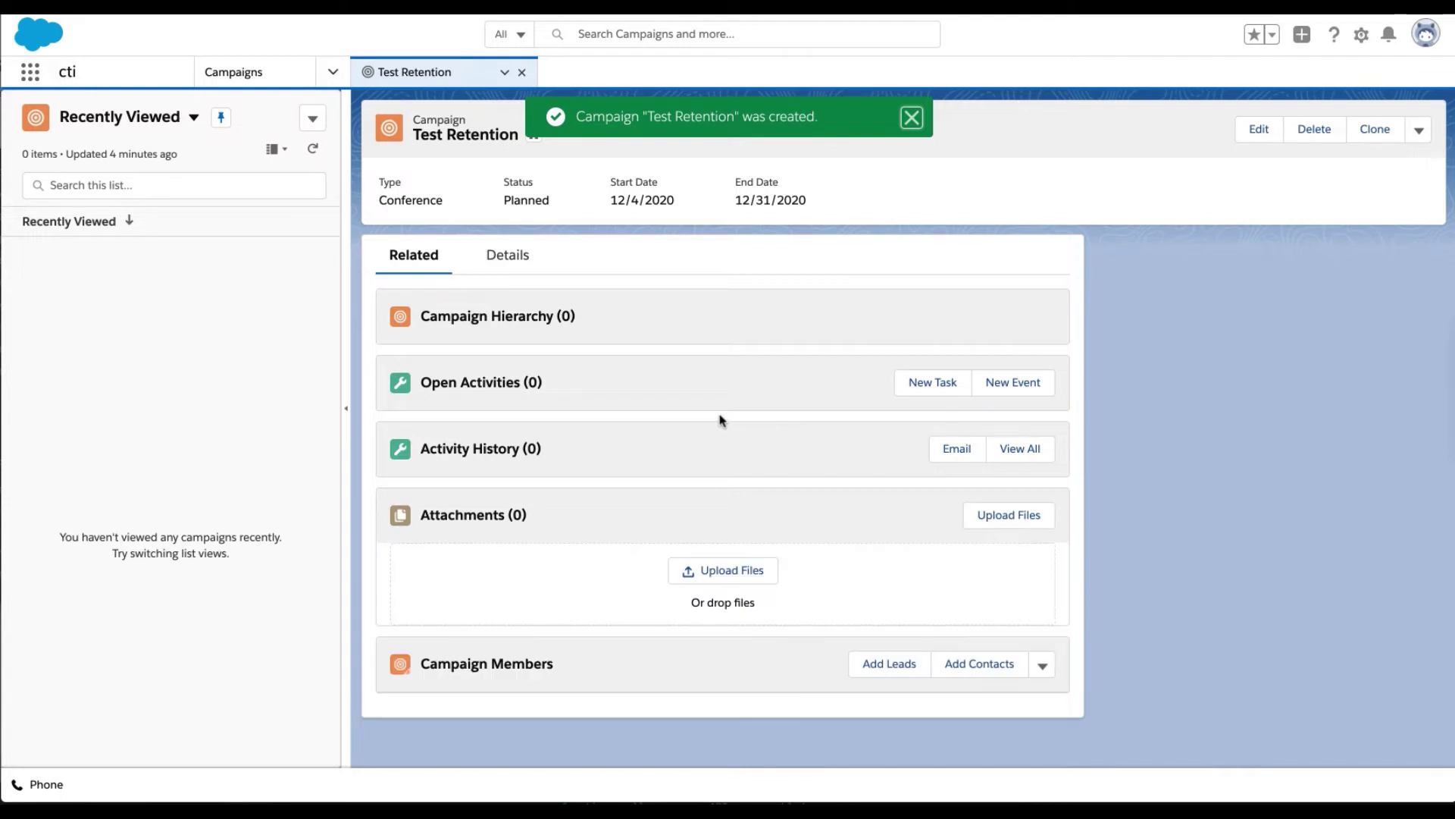
Open the Details tab of the saved Test Retention campaign record.
click(512, 255)
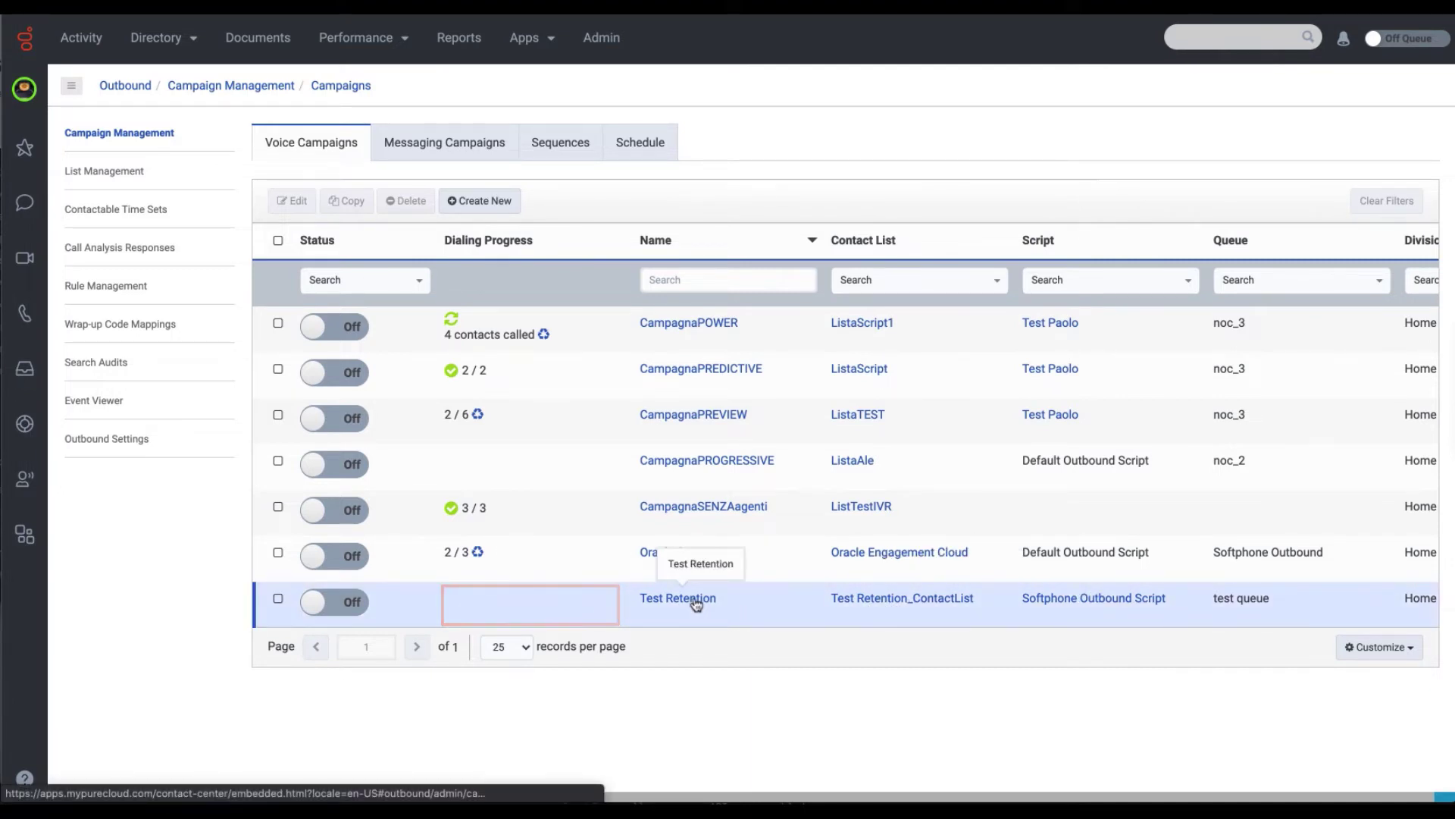
Open Outbound List Management in Genesys Cloud and scroll to Test Retention_ContactList.
click(106, 174)
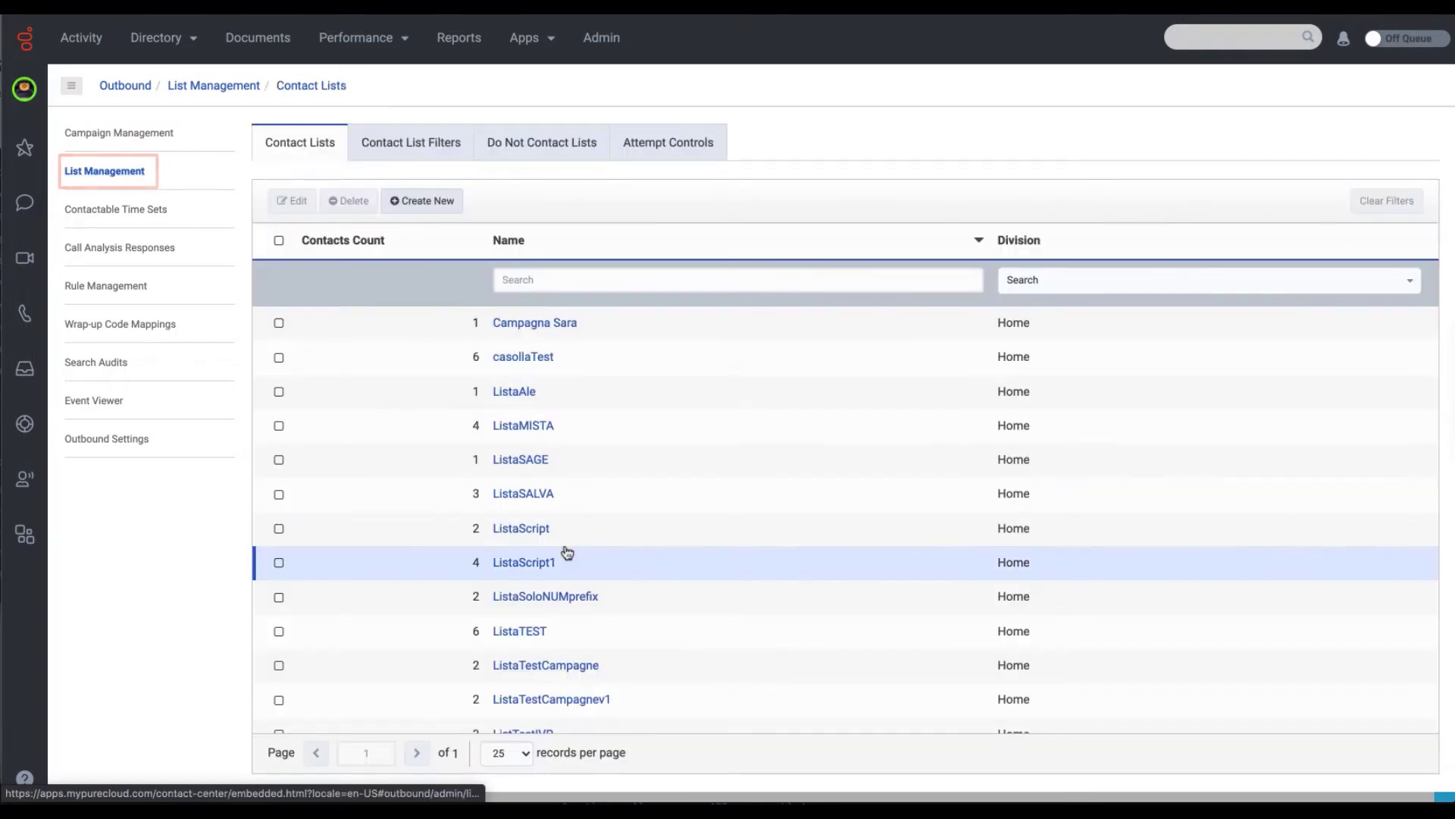
scroll(561, 549, down, 5)
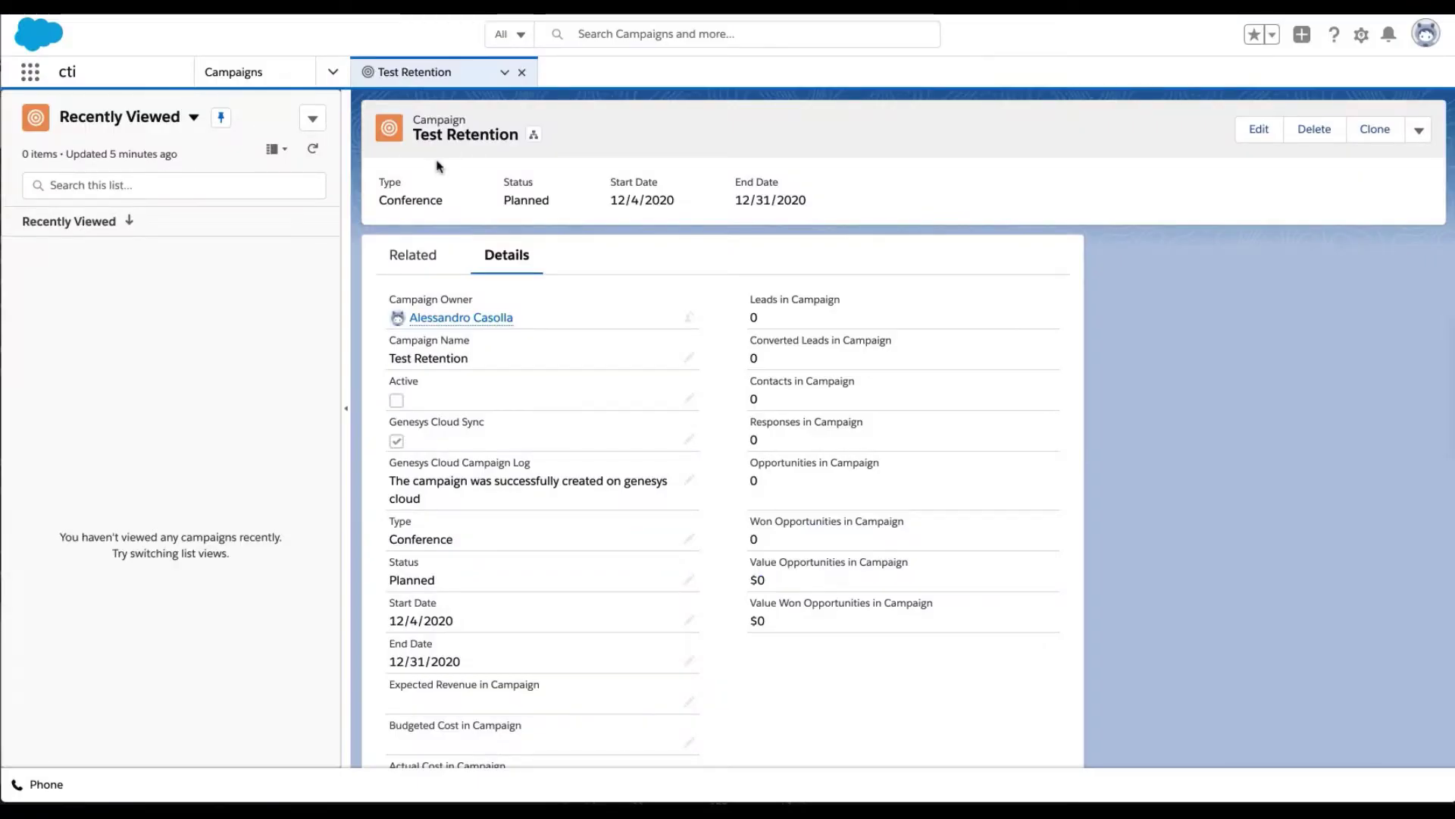
From the Related tab, add the listed lead to Test Retention as a campaign member.
click(410, 257)
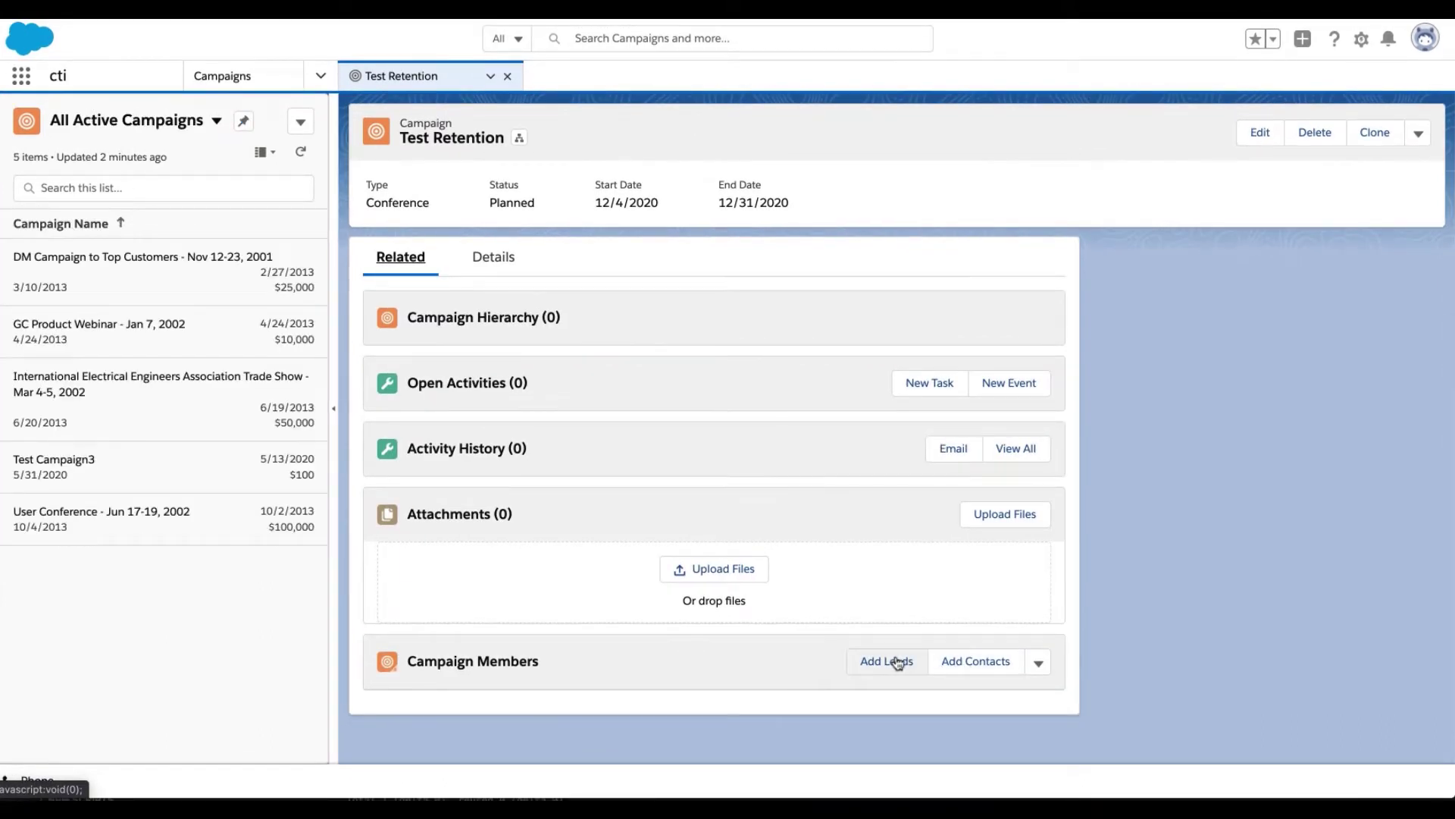
click(893, 659)
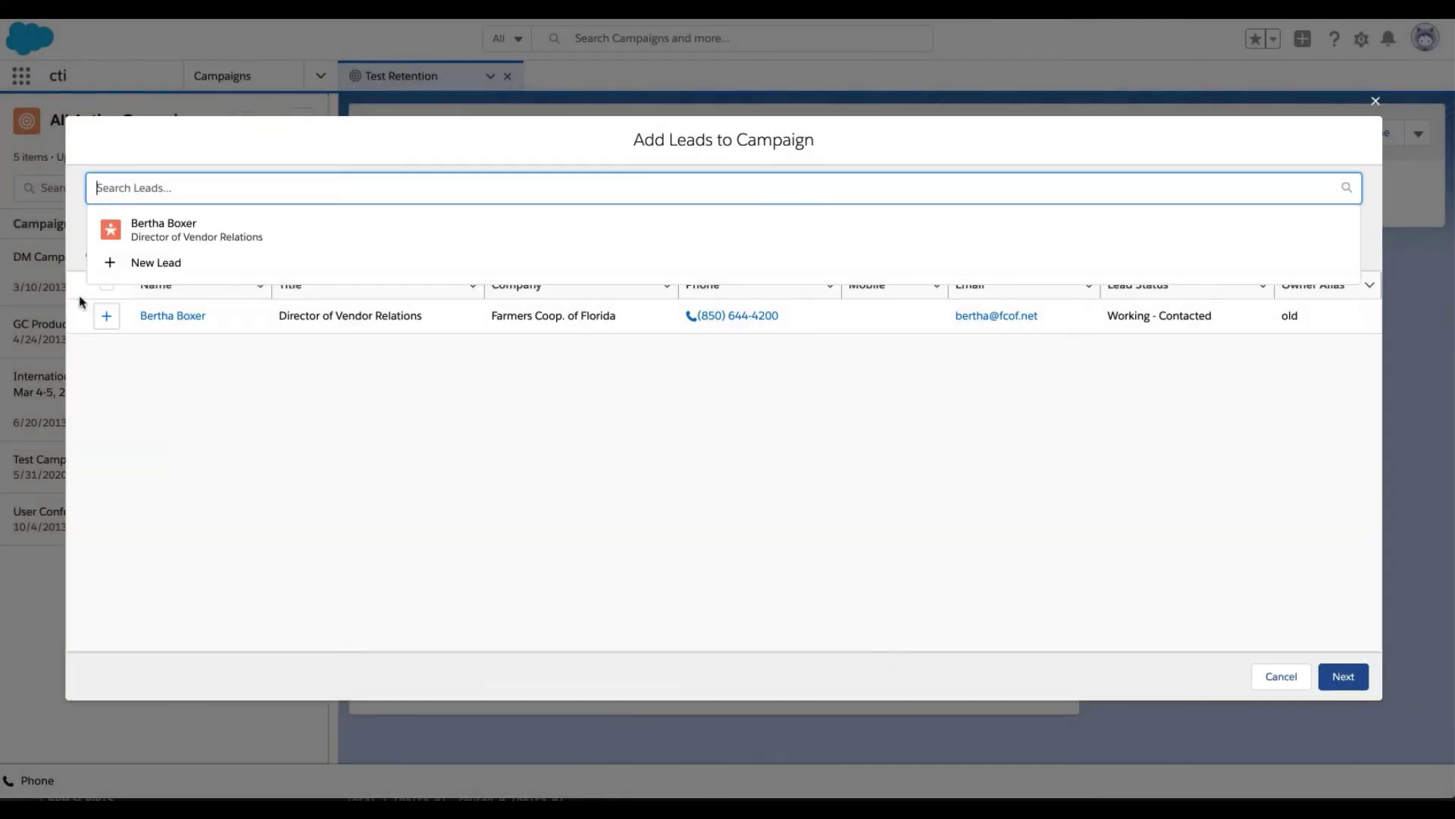
click(106, 317)
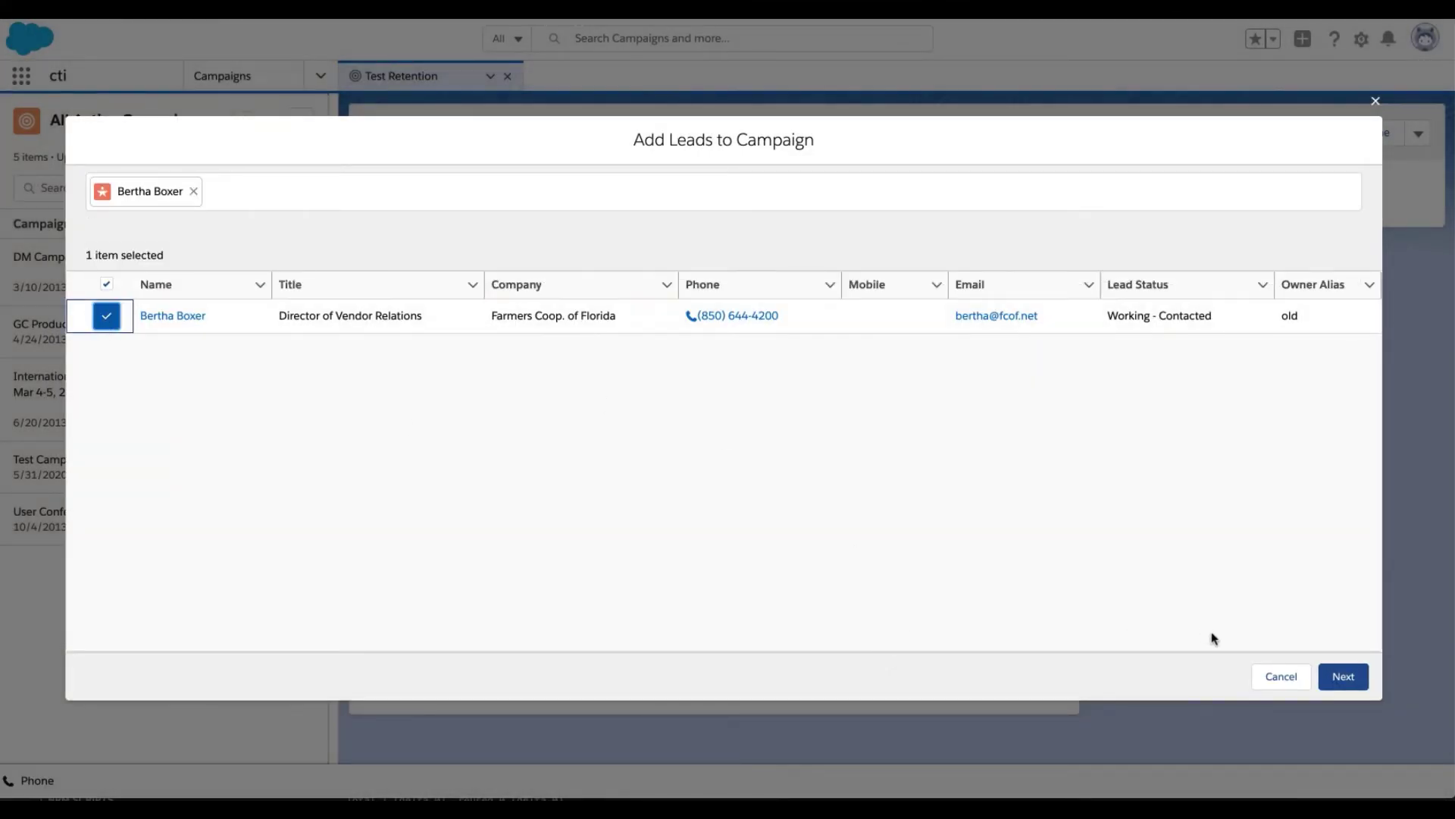
click(1343, 676)
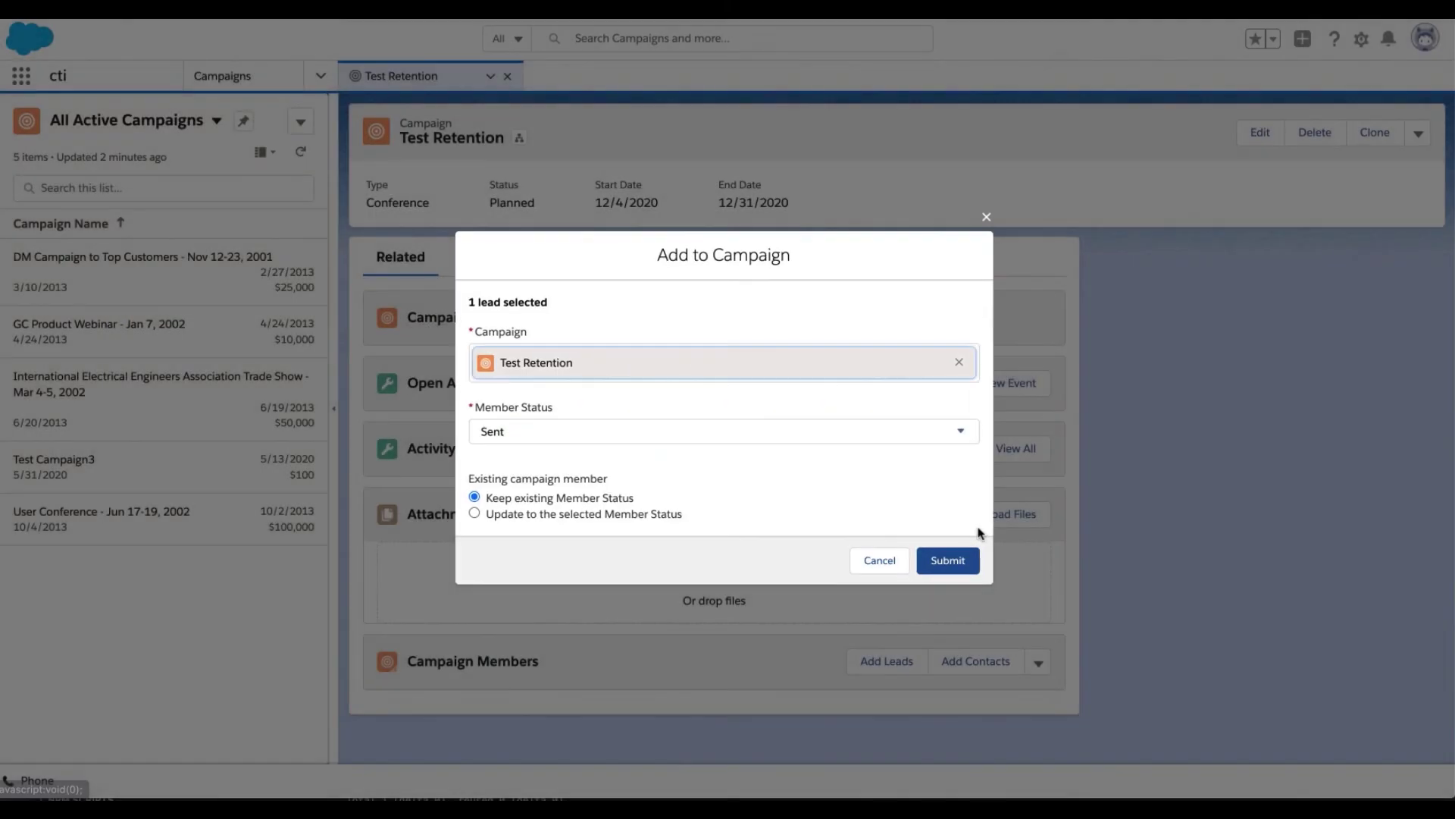
click(948, 560)
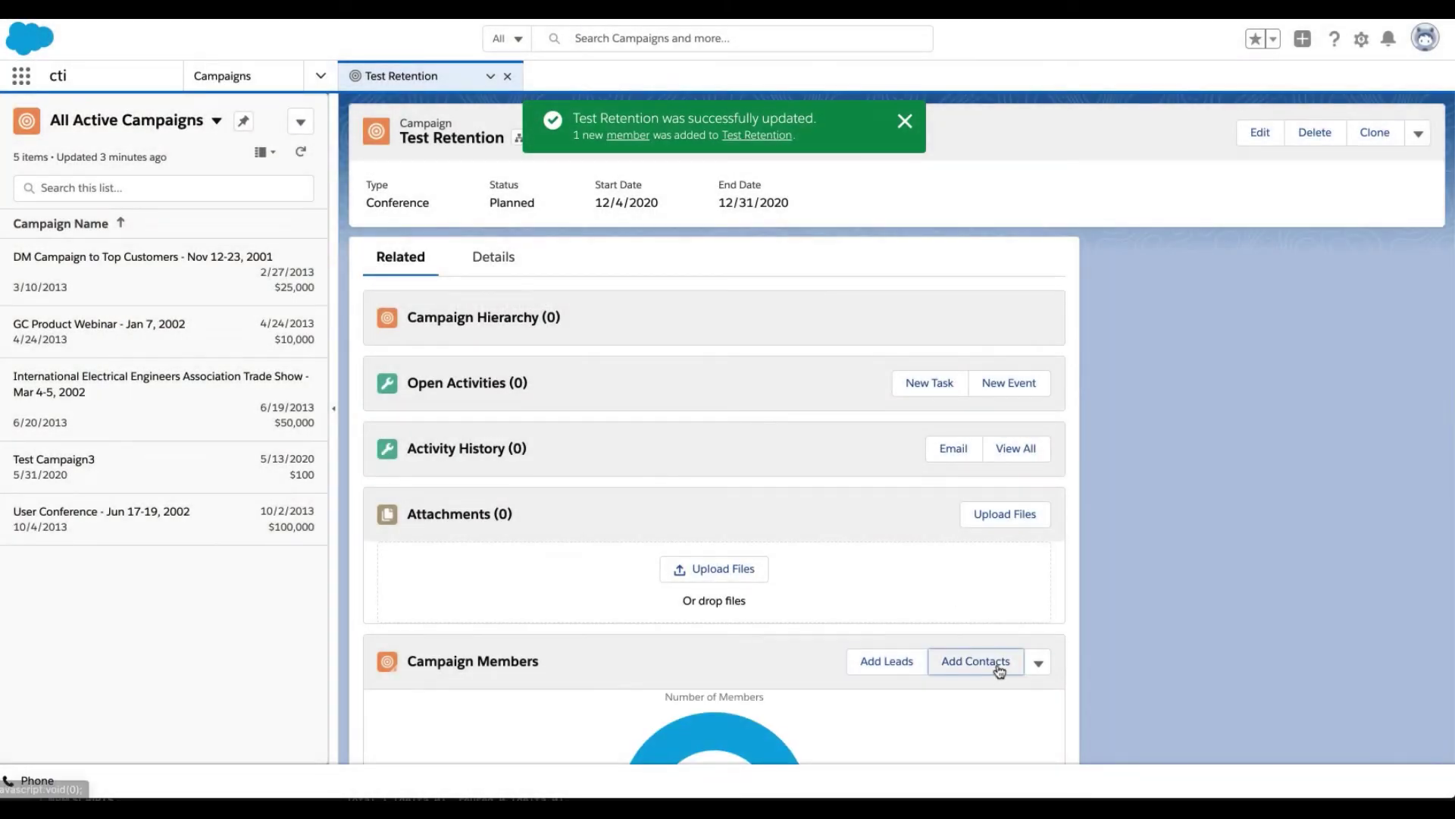
Search for and add a contact as a member too, then open the full Campaign Members list.
click(985, 662)
click(203, 560)
click(173, 190)
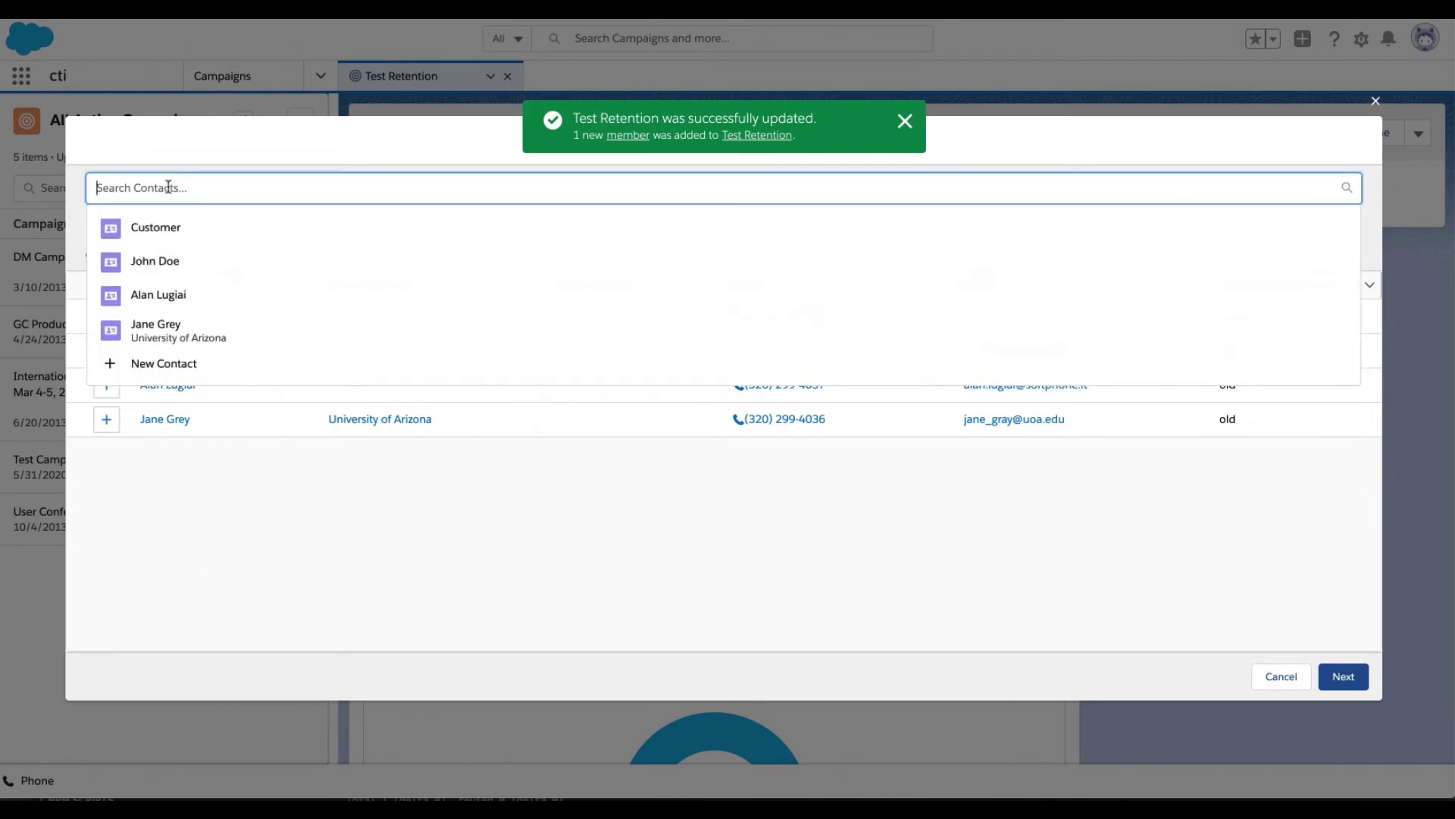
text(caso)
click(172, 256)
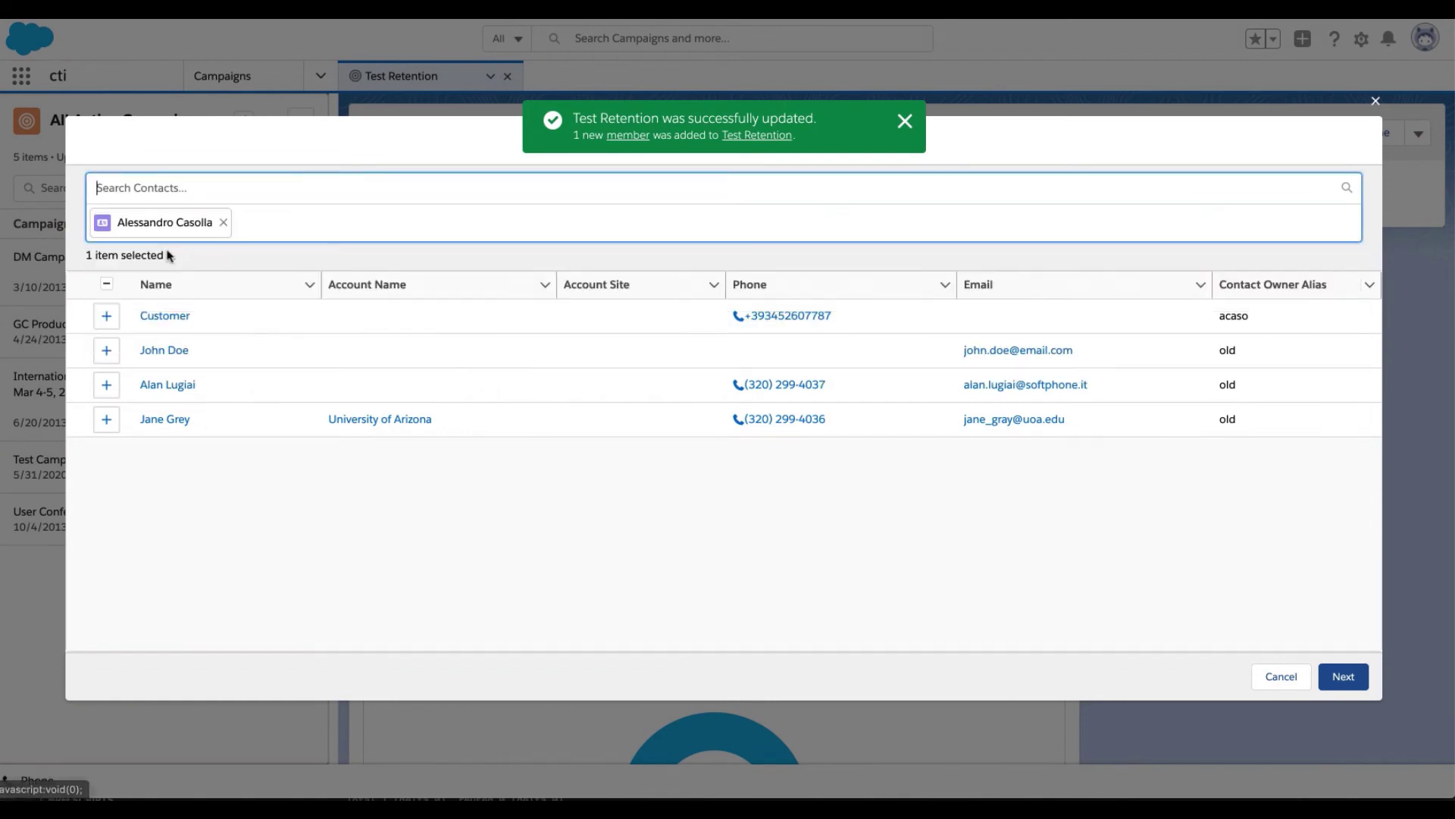
click(1343, 674)
click(947, 561)
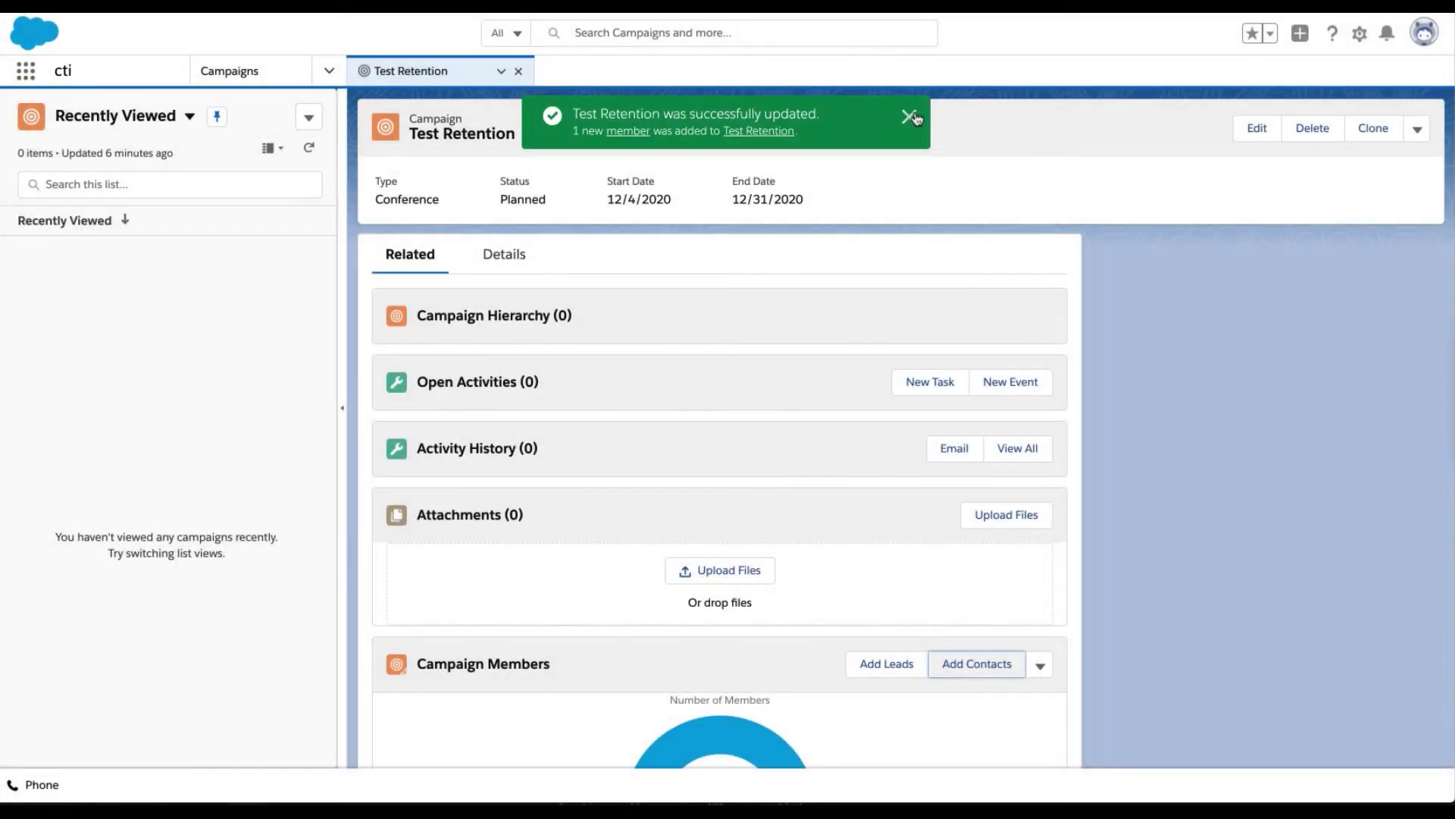
click(909, 116)
scroll(782, 557, down, 3)
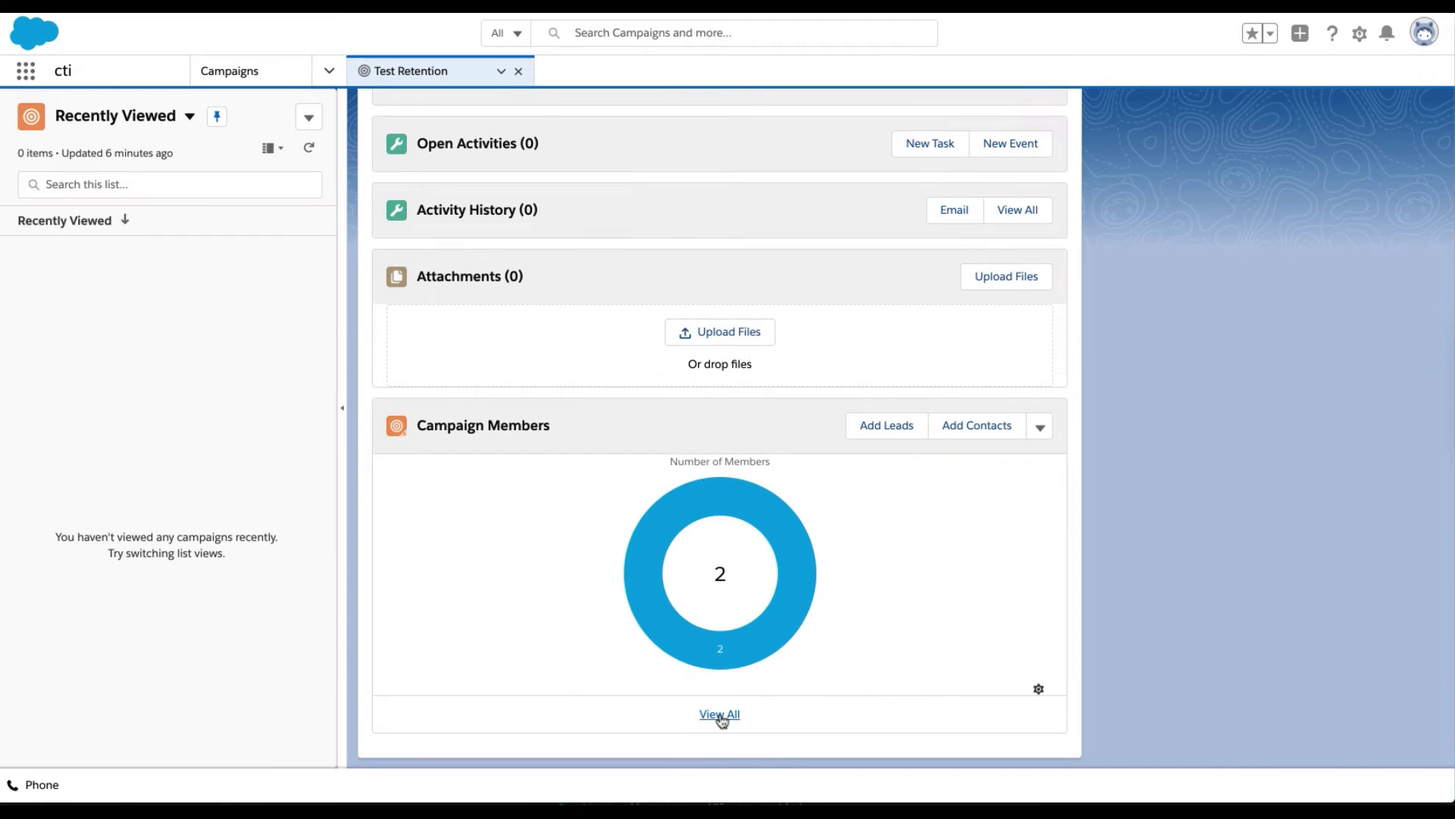
click(720, 714)
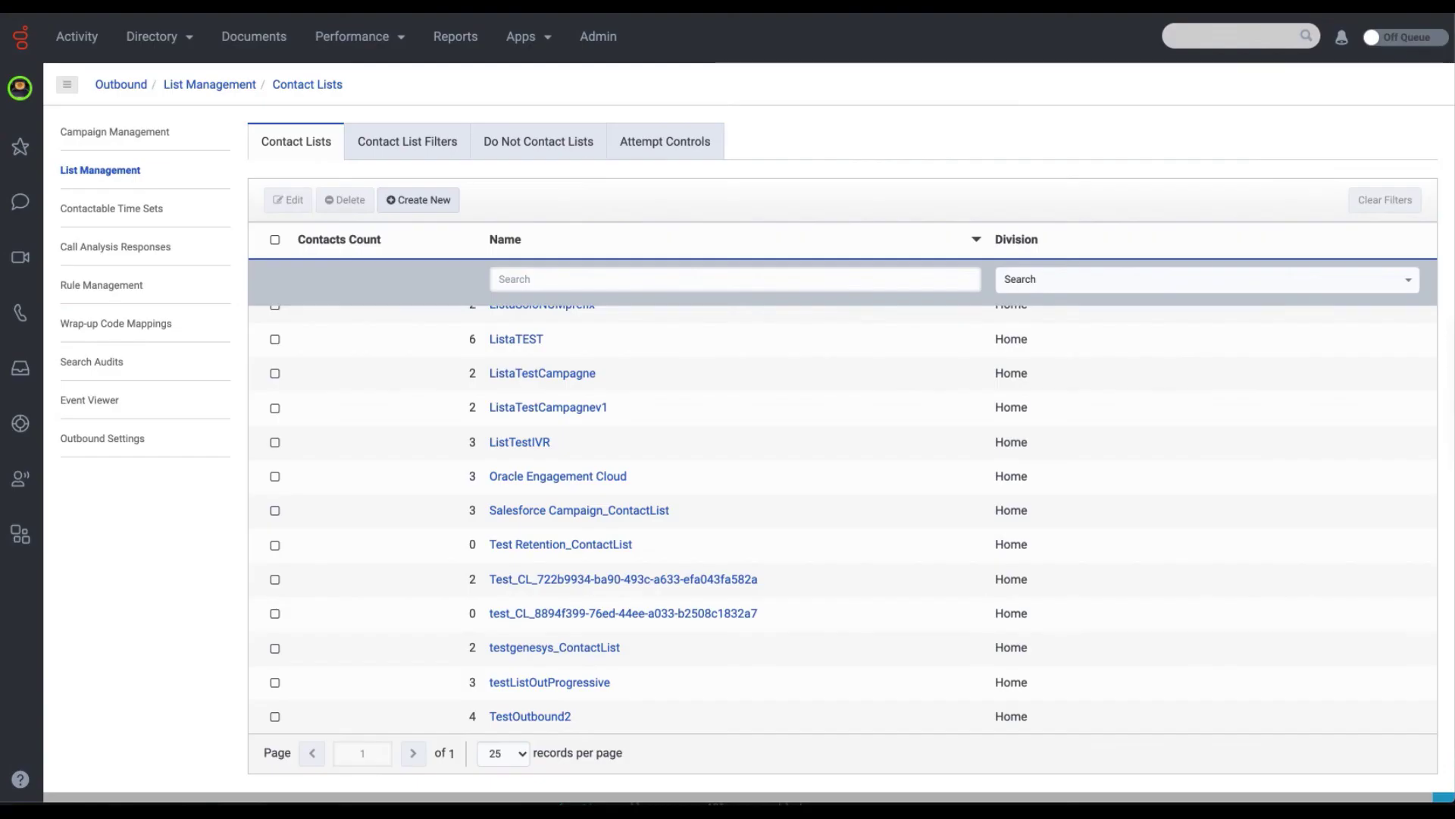
Export the two-contact Test Retention_ContactList from Genesys Cloud and open the downloaded CSV.
scroll(601, 383, up, 1)
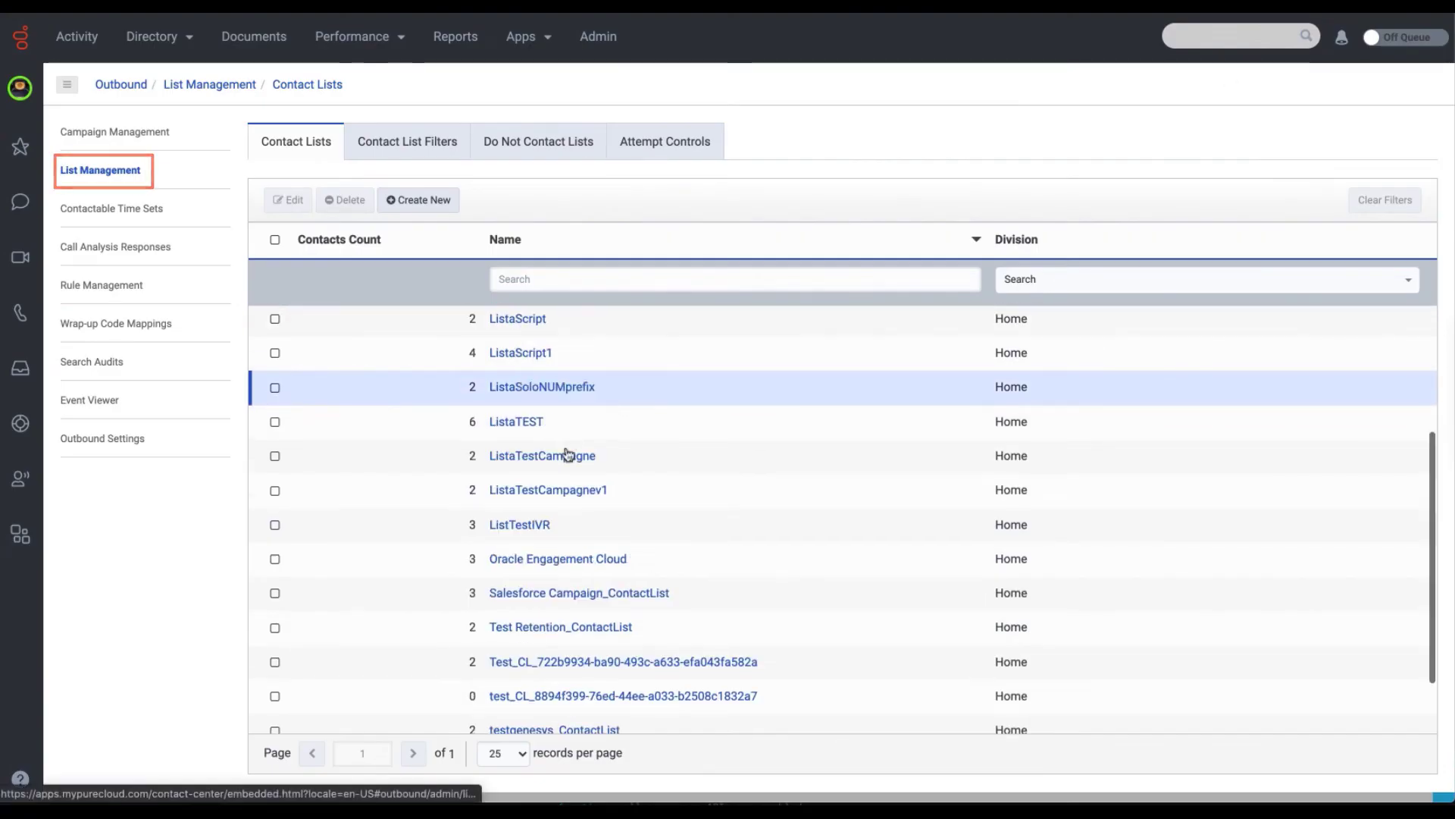
click(530, 626)
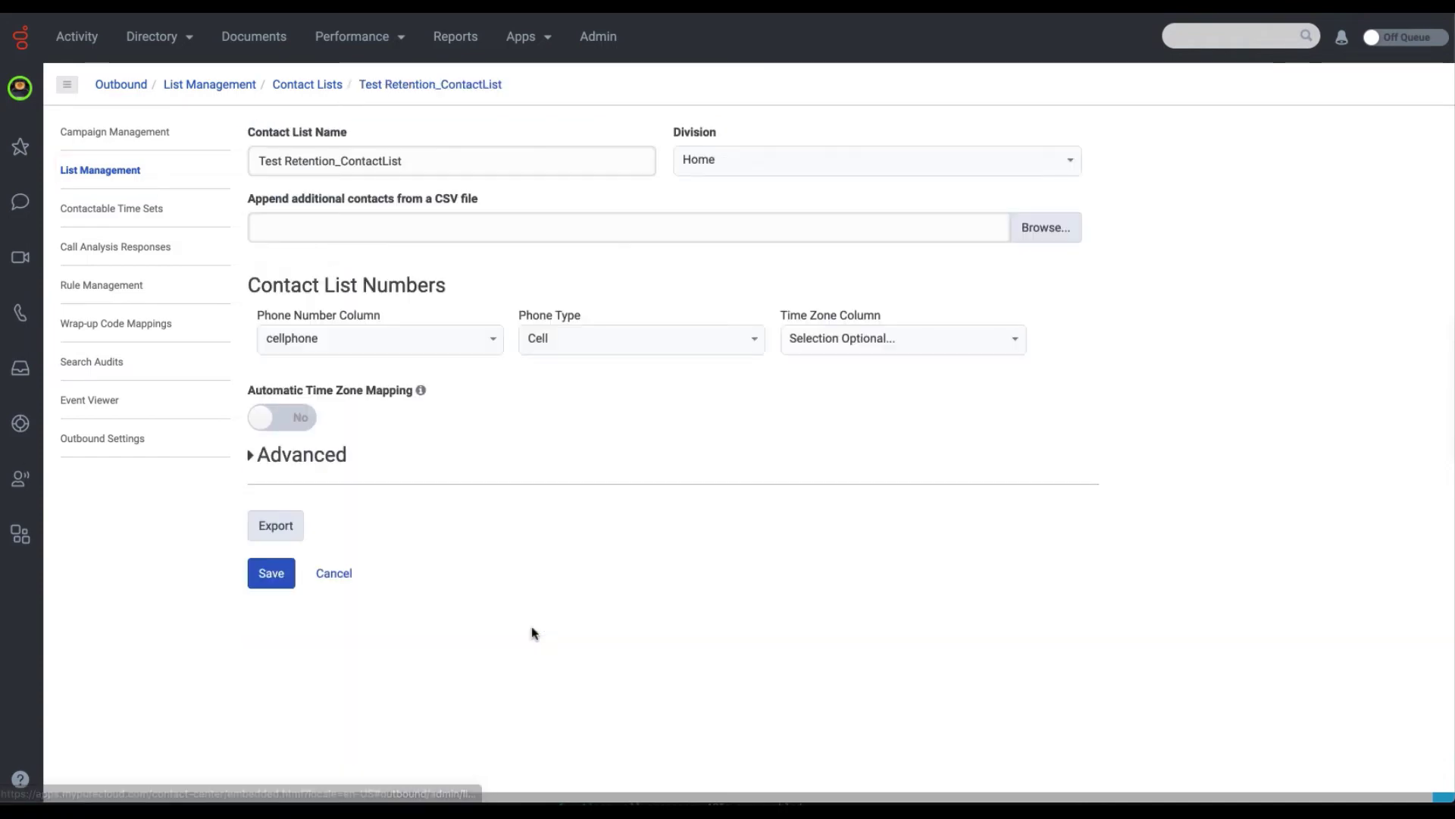
click(278, 522)
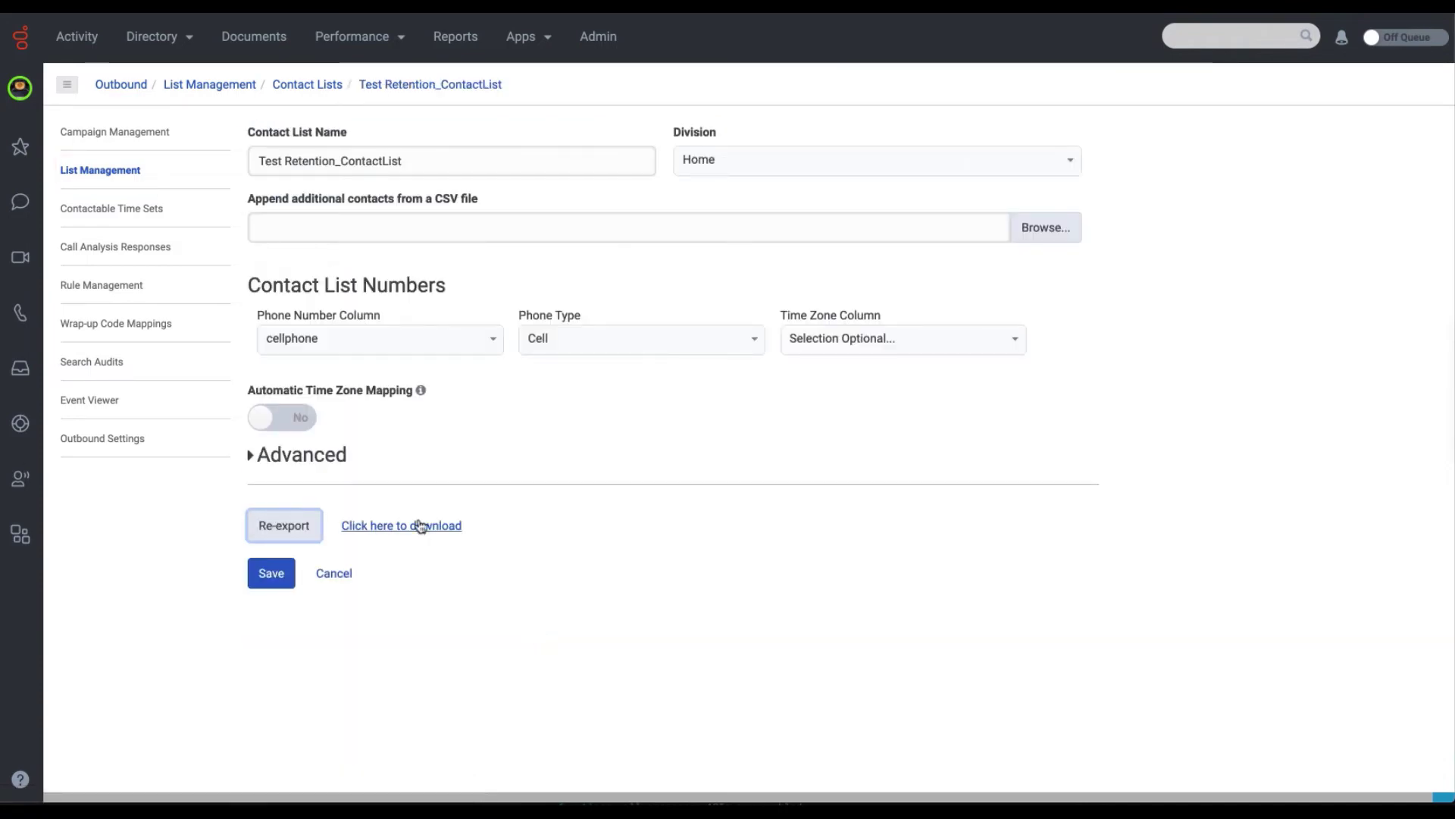
click(420, 526)
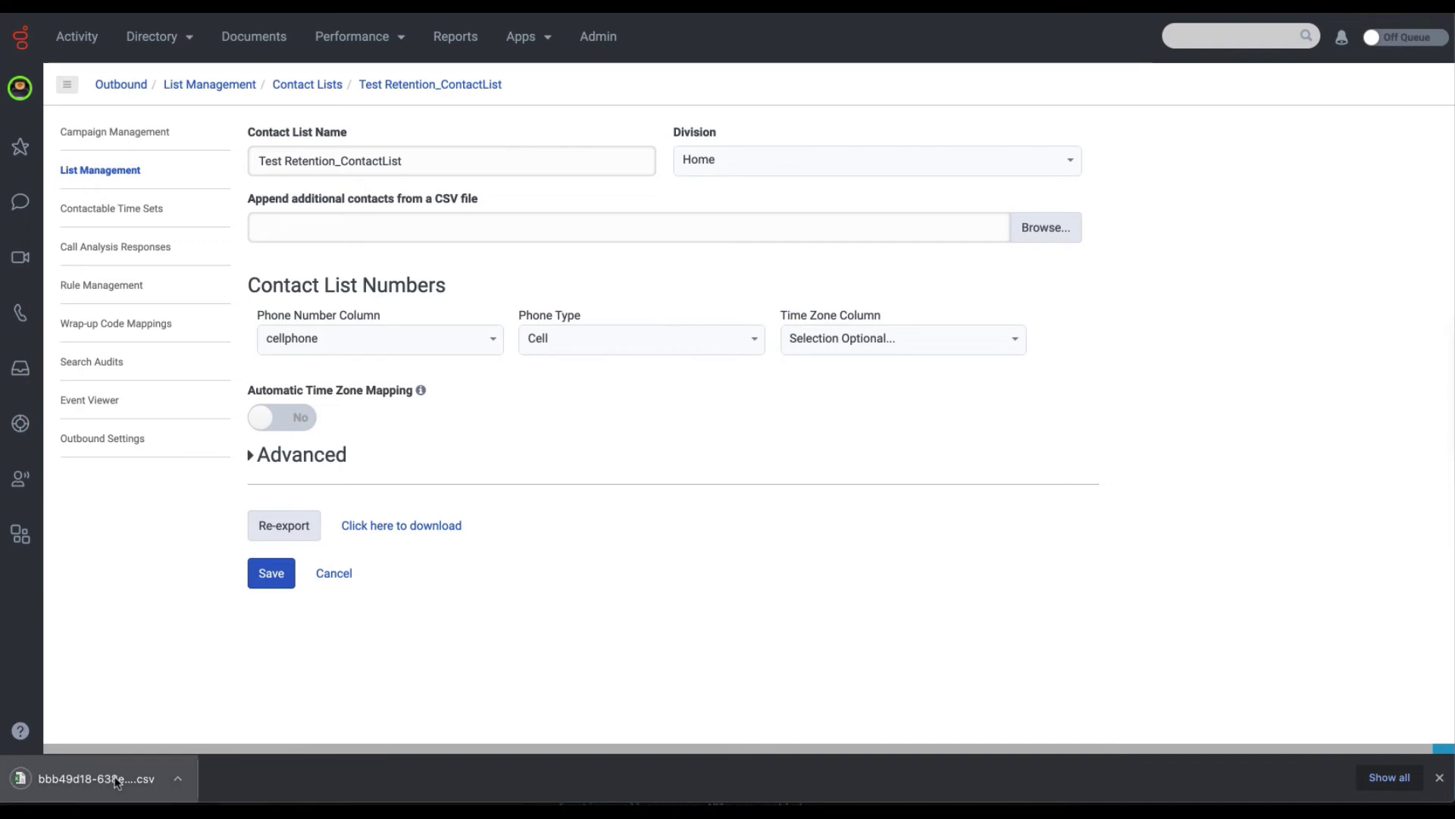
click(68, 776)
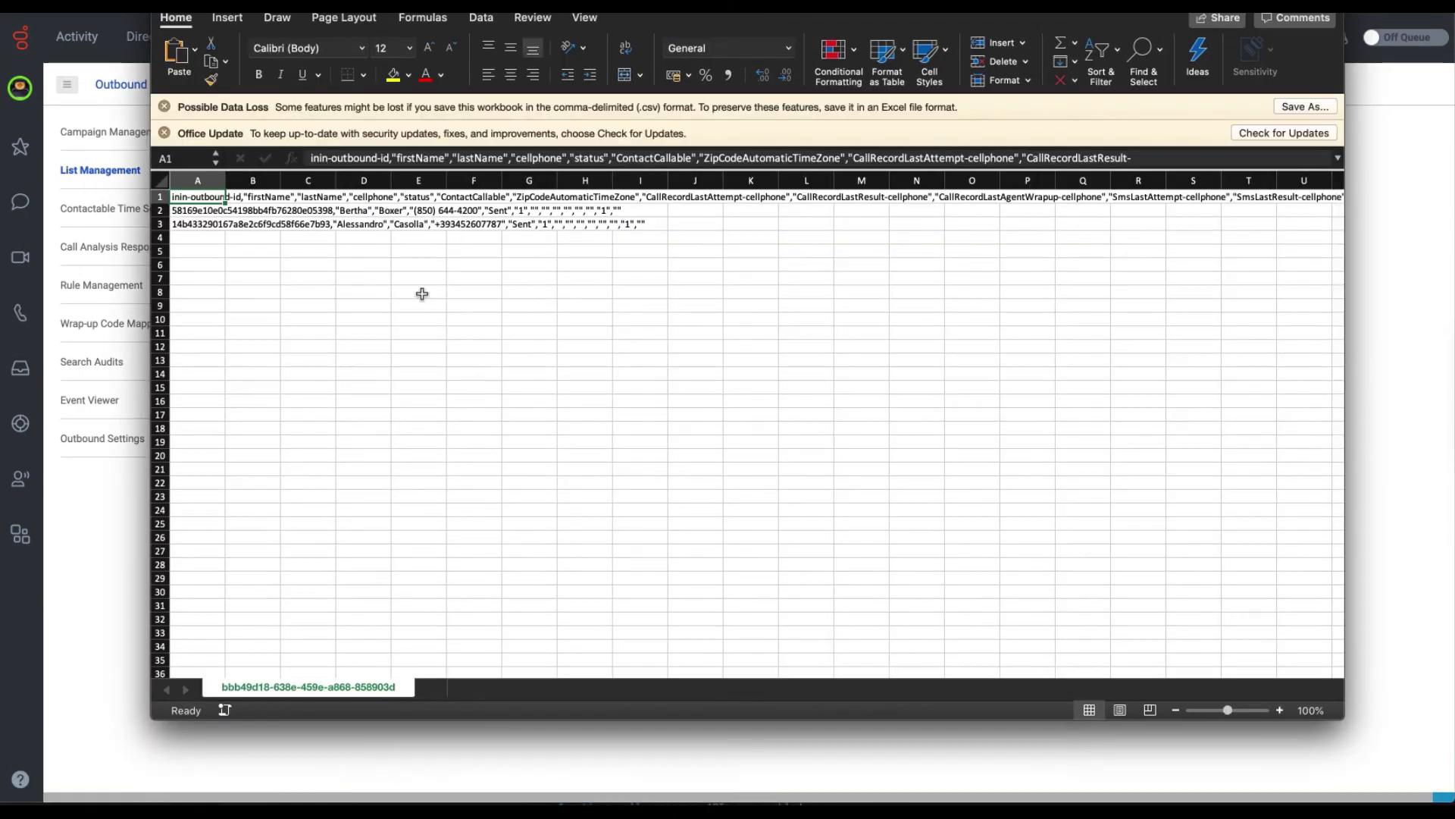
Close the exported CSV in Excel after checking both contacts are listed as Sent.
click(422, 293)
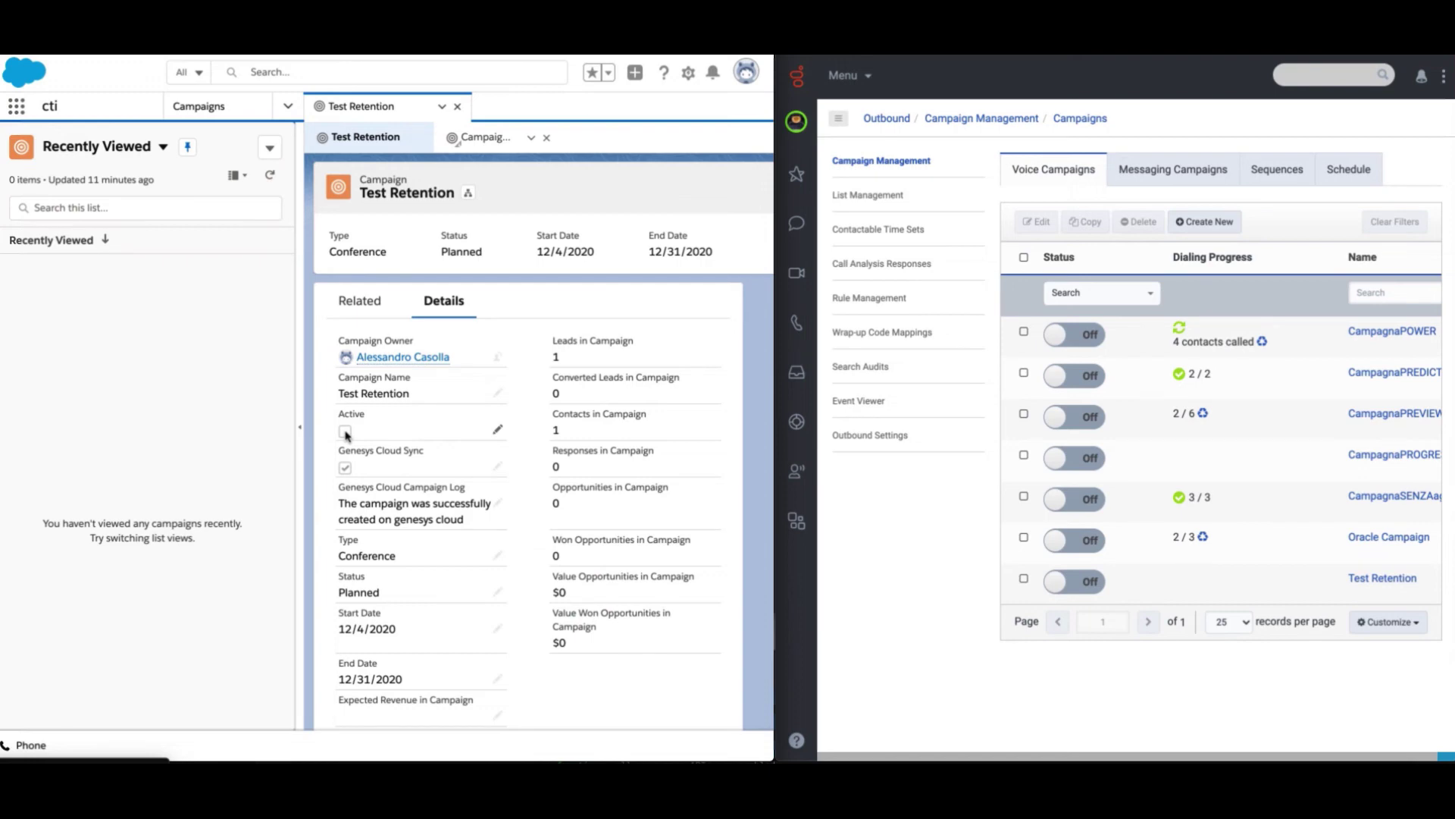
Tick Active on the Test Retention campaign record and save it.
double_click(468, 438)
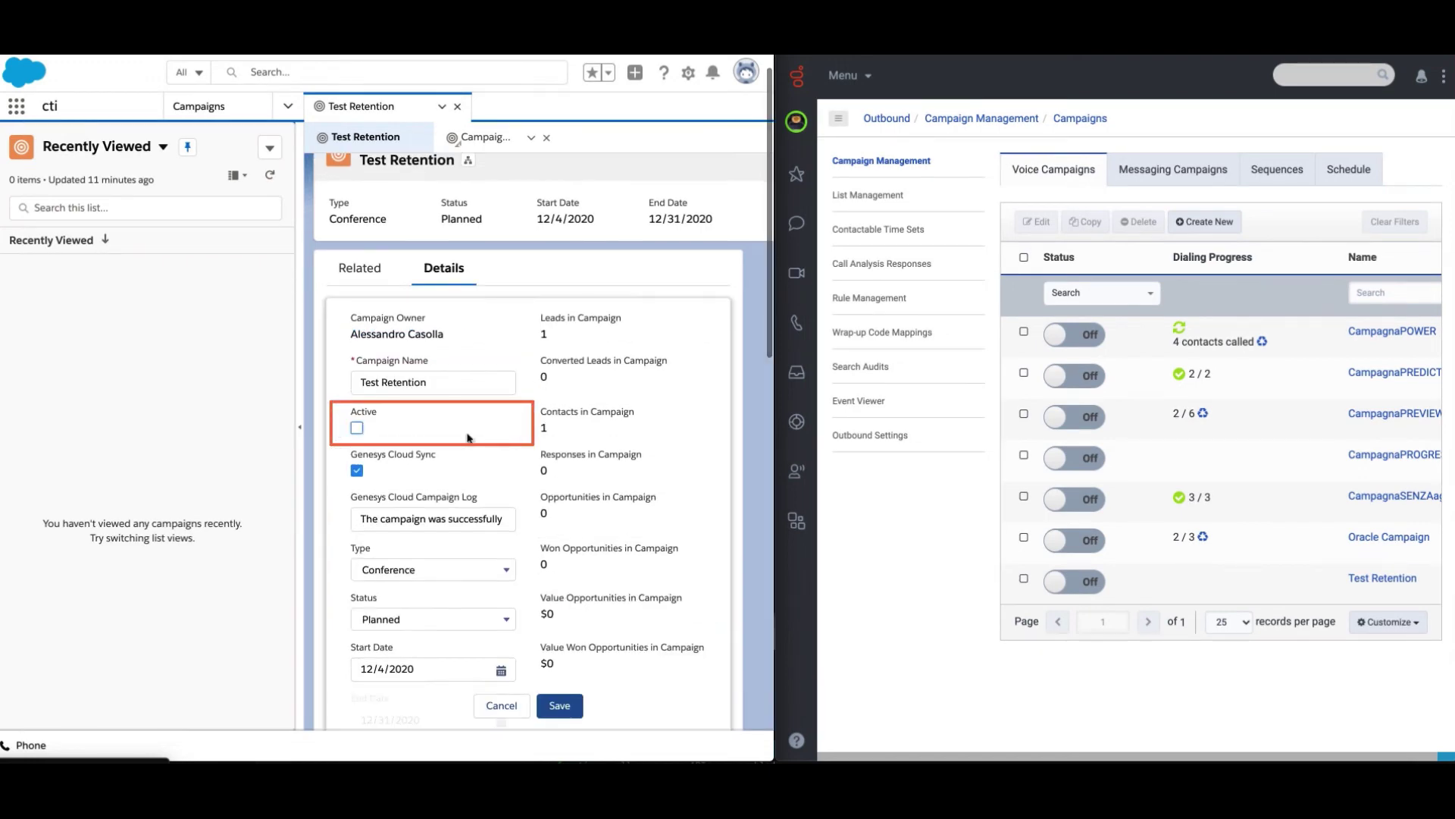
click(357, 428)
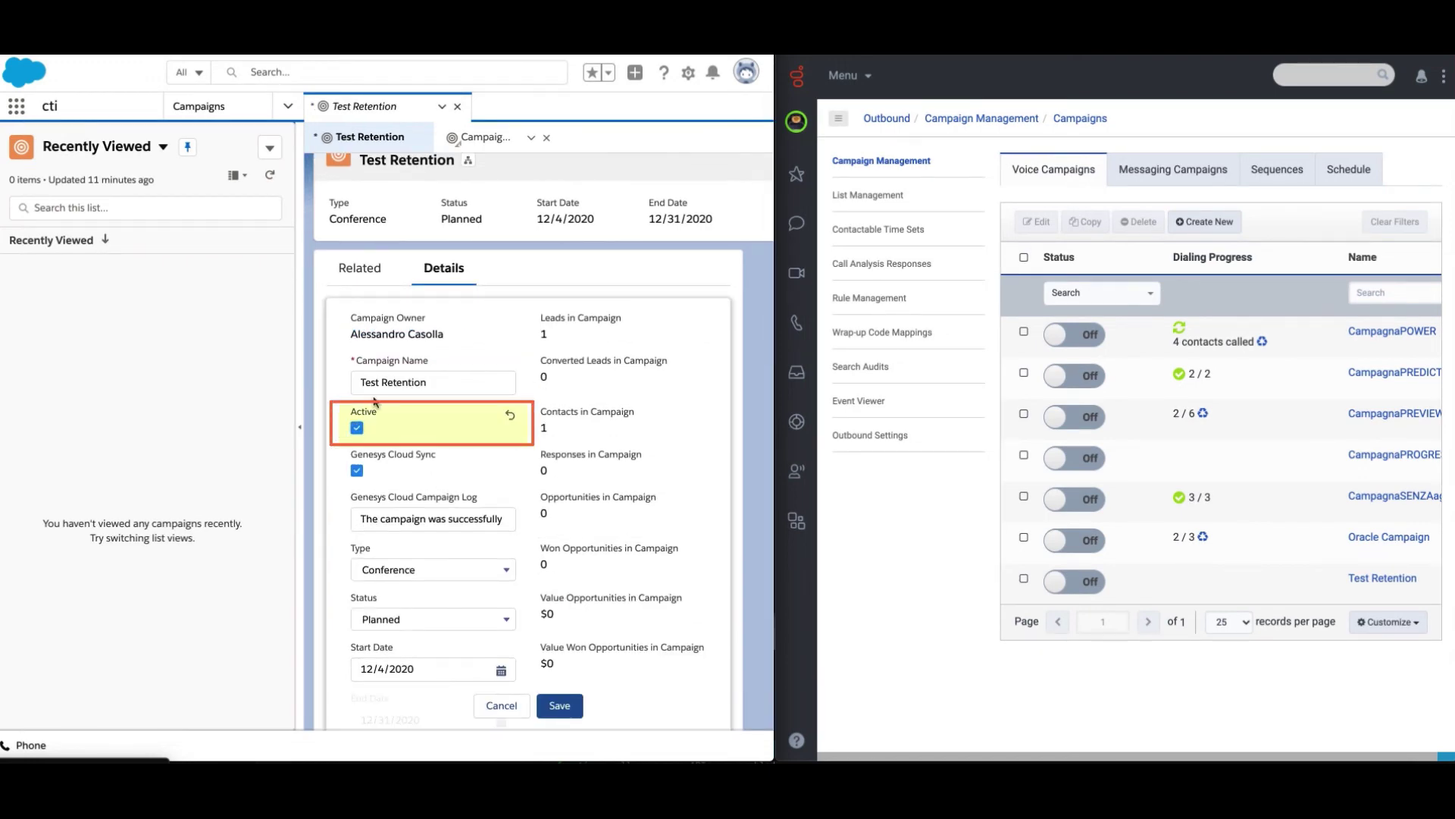
click(562, 707)
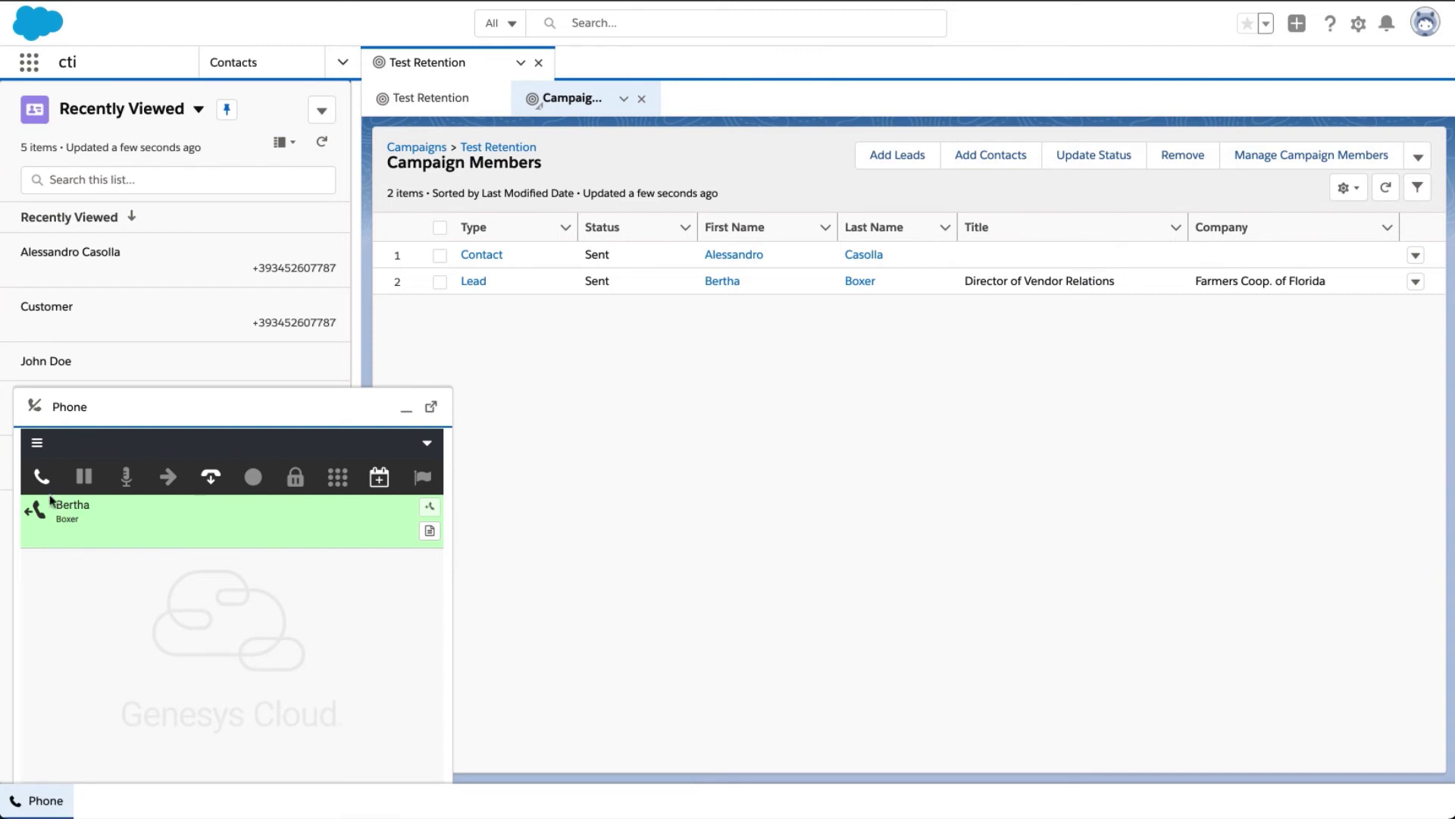
Call the lead, end it with wrap-up code Abandoned, then call the campaign contact.
click(50, 501)
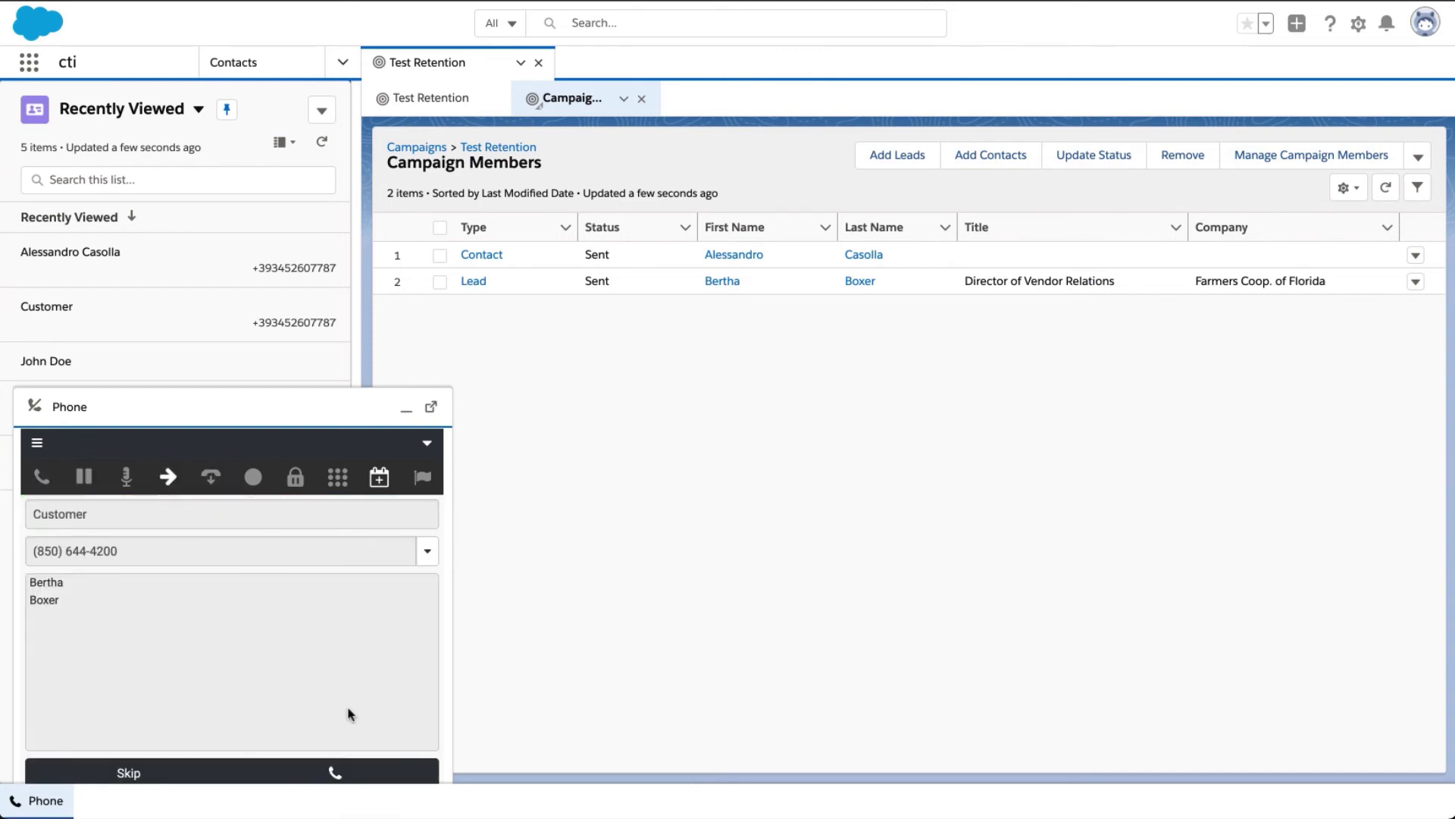
click(336, 772)
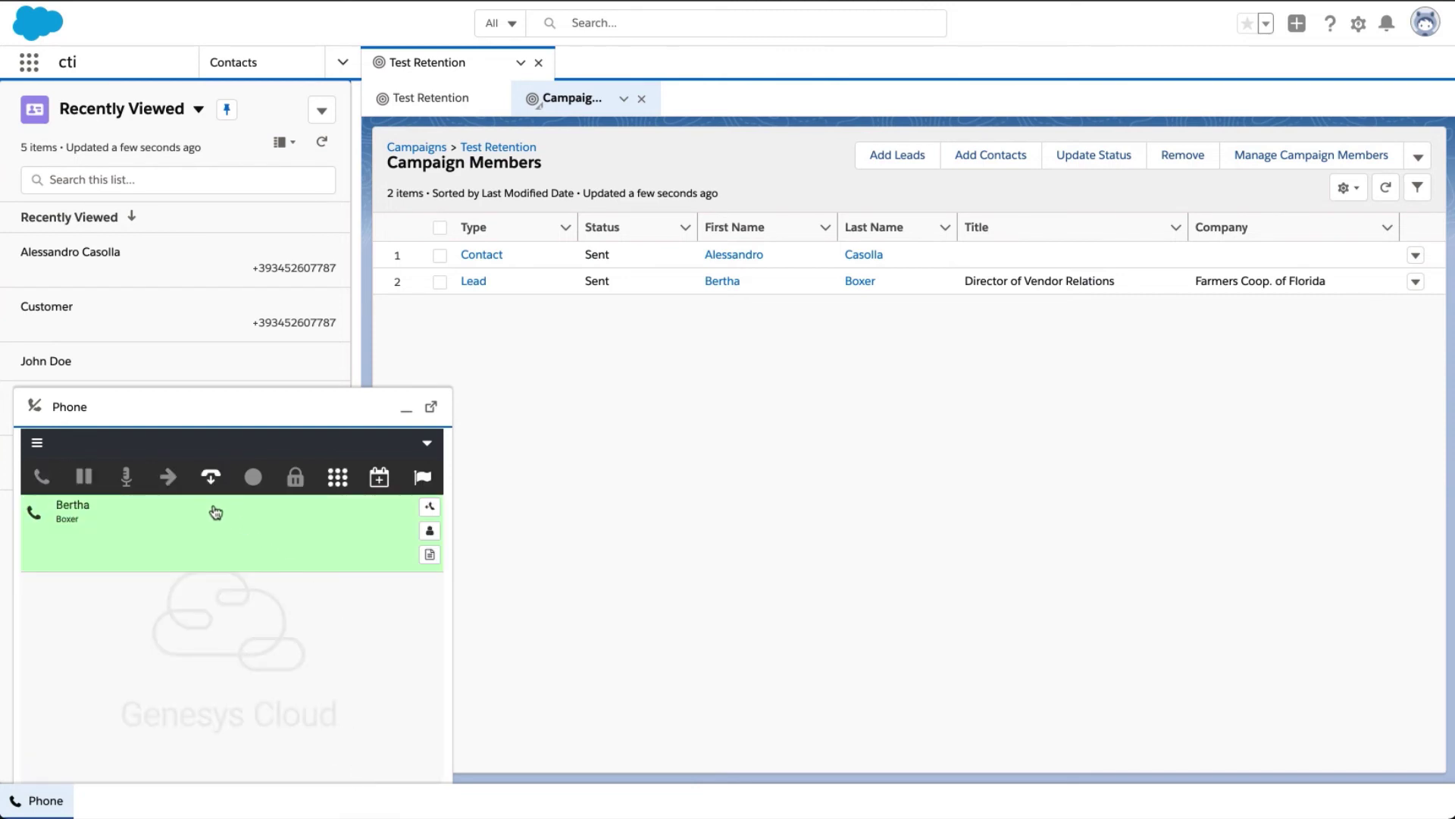
click(210, 476)
click(199, 588)
click(176, 614)
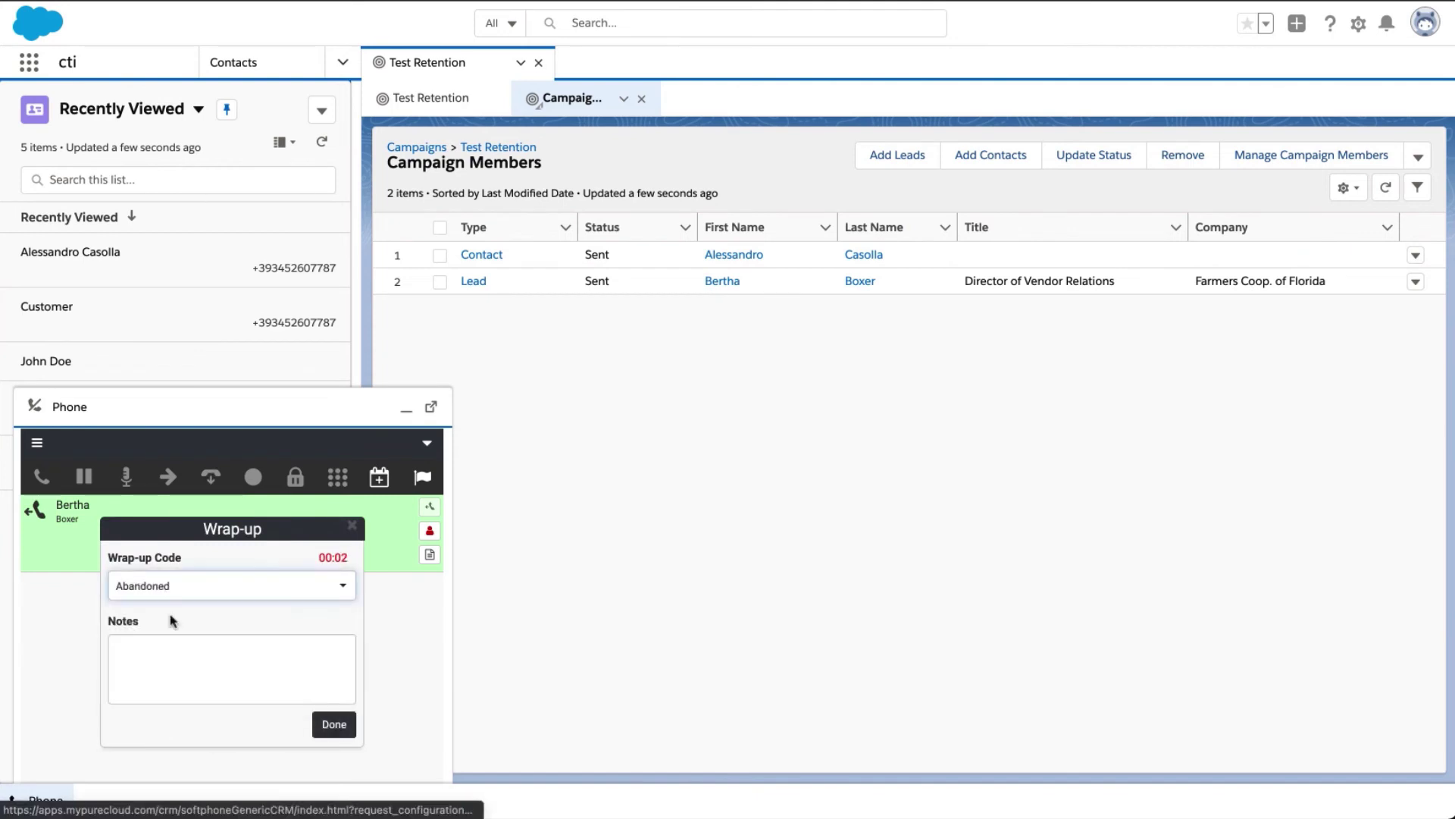
click(334, 724)
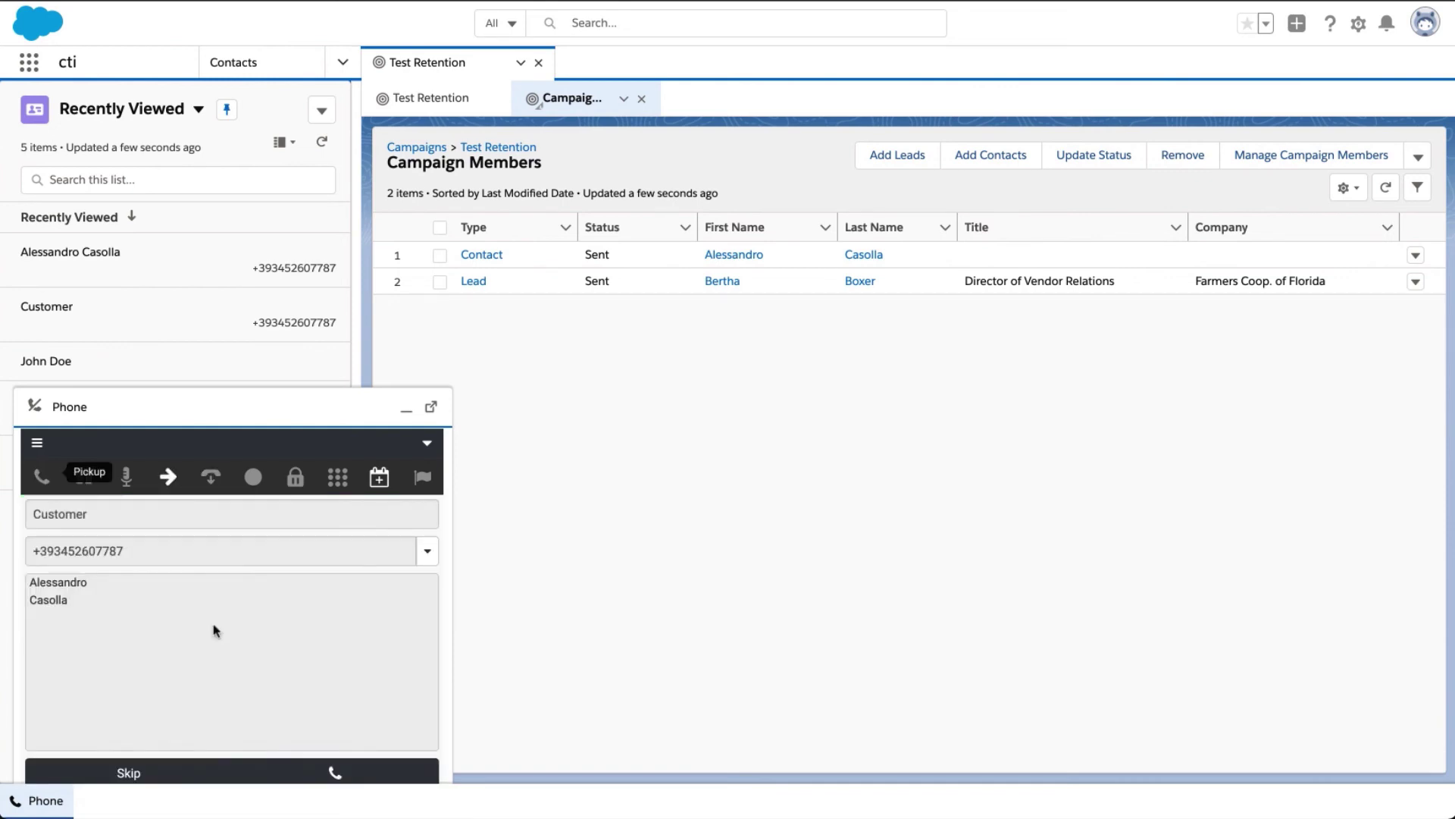
click(335, 773)
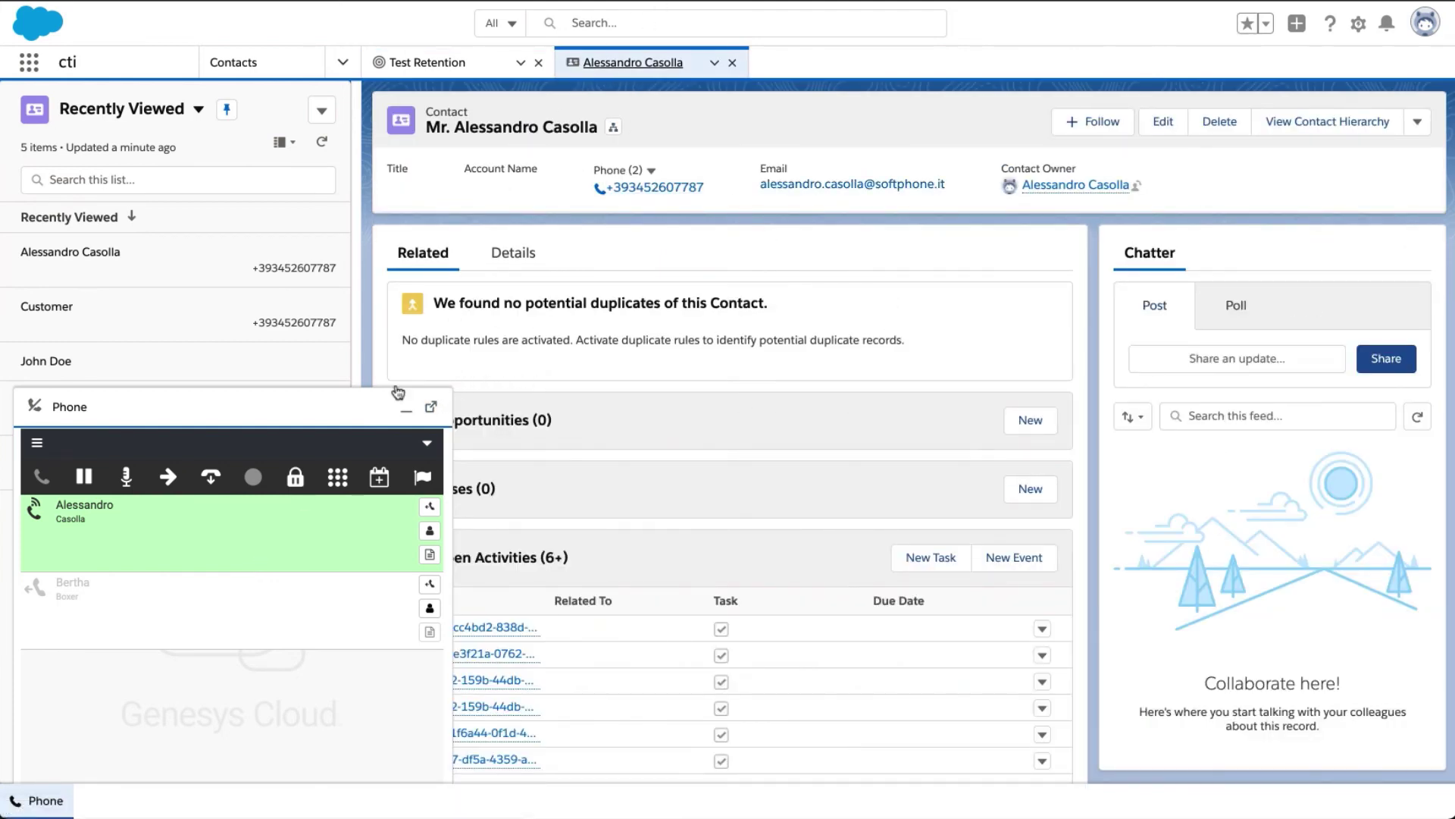
Check the contact's first logged voice task under Open Activities.
click(406, 419)
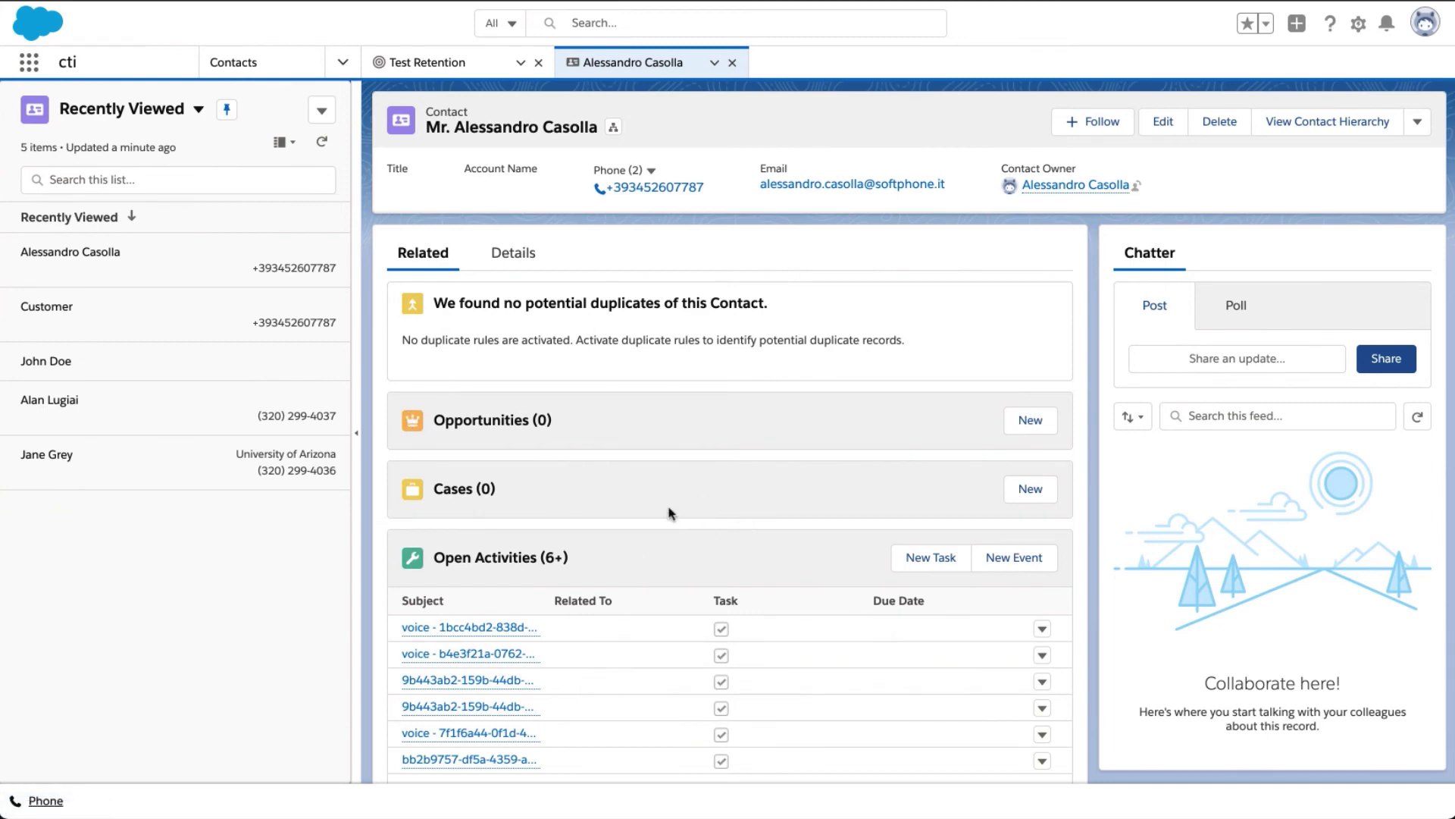
scroll(668, 513, down, 2)
click(465, 521)
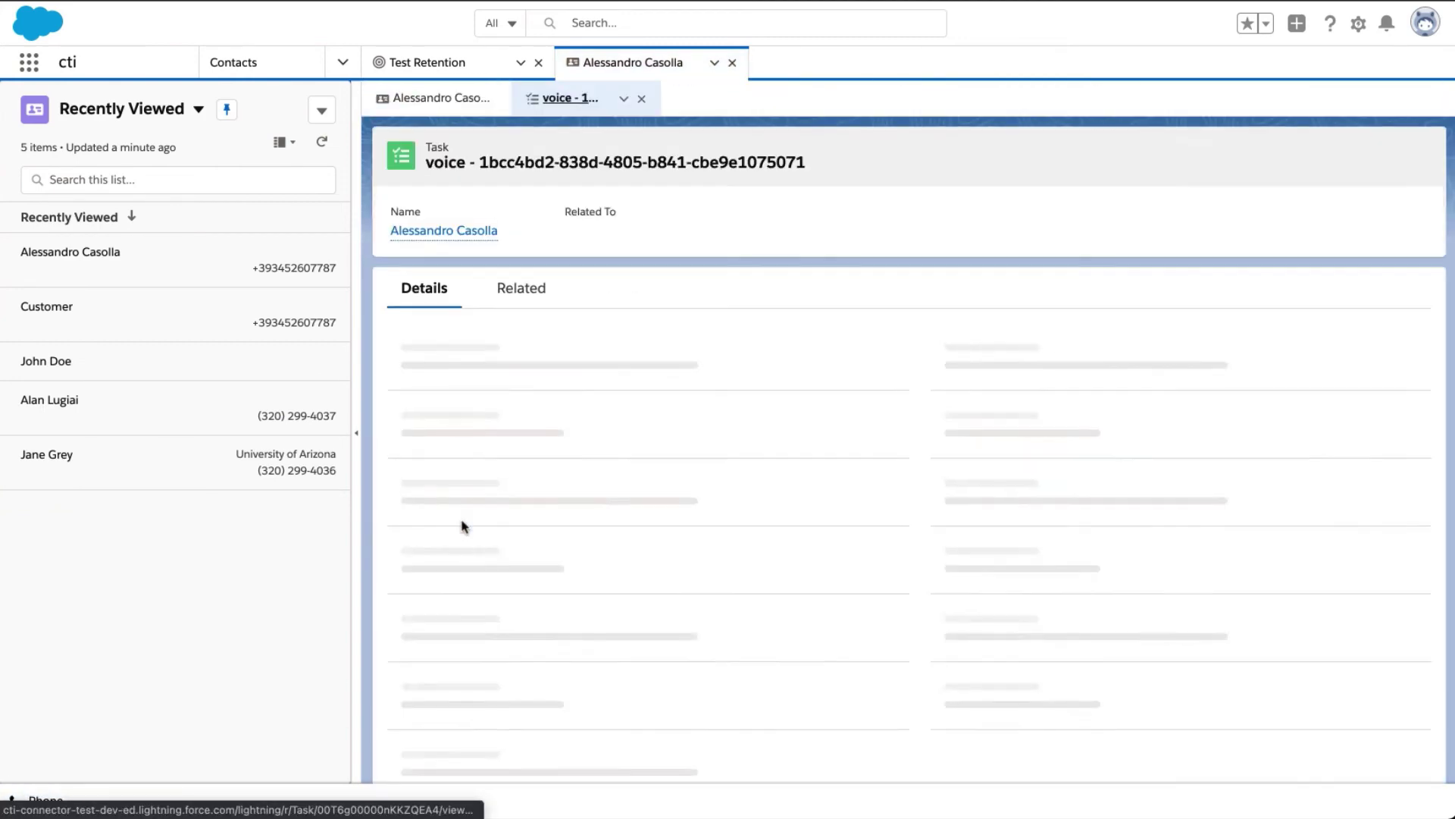
scroll(588, 470, down, 3)
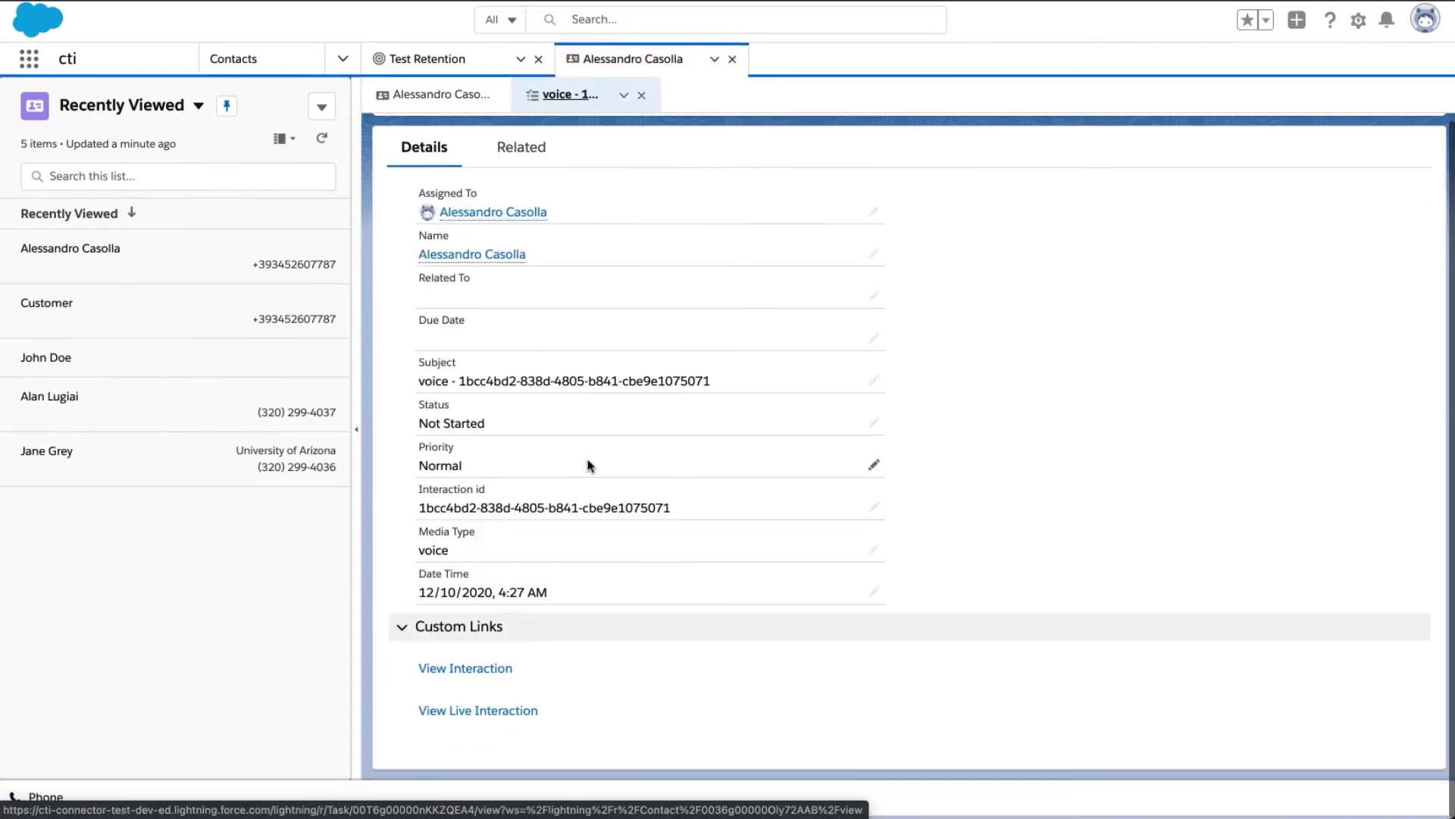
scroll(589, 466, up, 2)
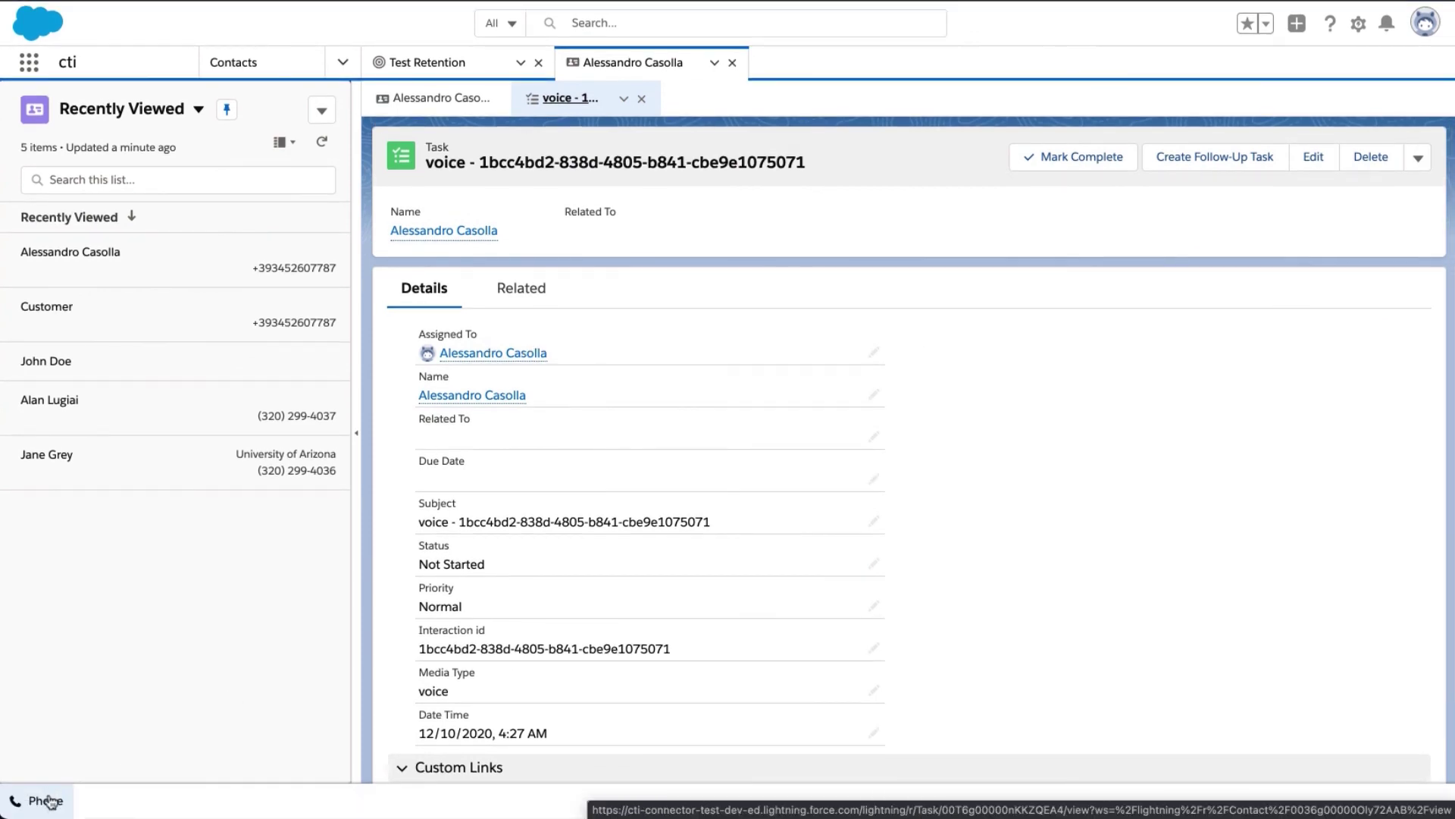
End the contact's call with wrap-up code Contract sold and close the contact's tab.
click(47, 801)
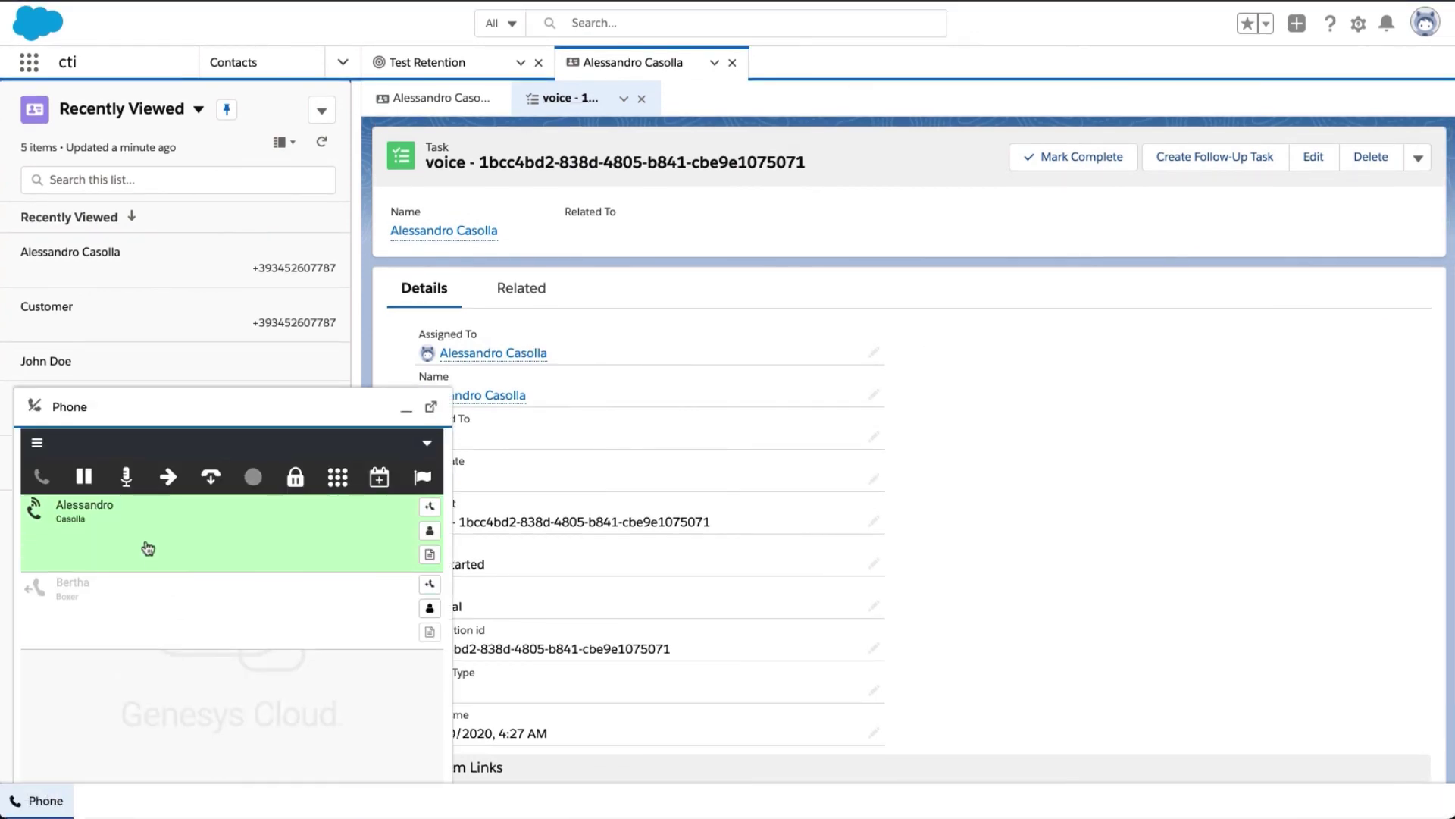
click(214, 479)
click(217, 591)
click(186, 639)
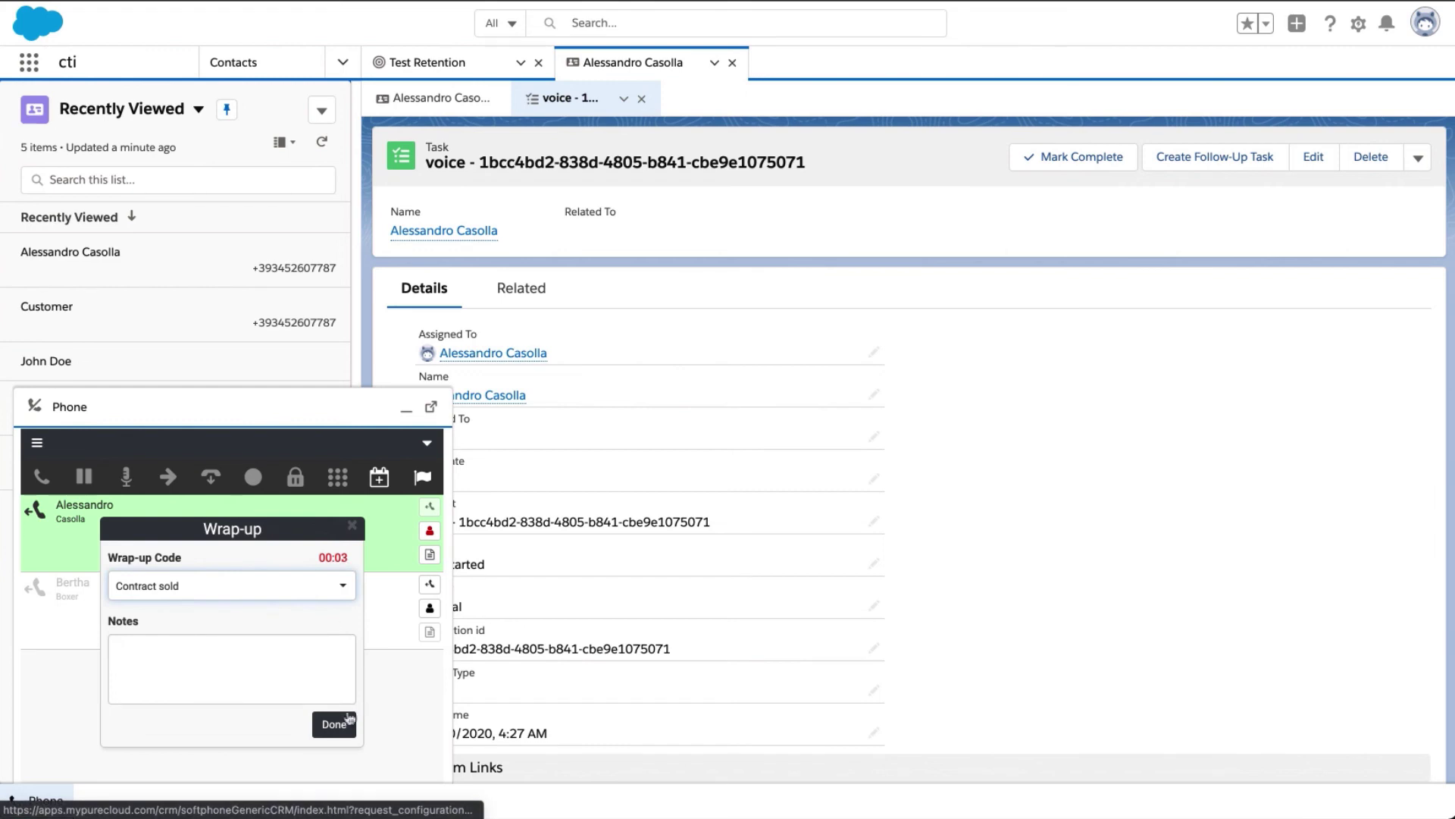
click(345, 720)
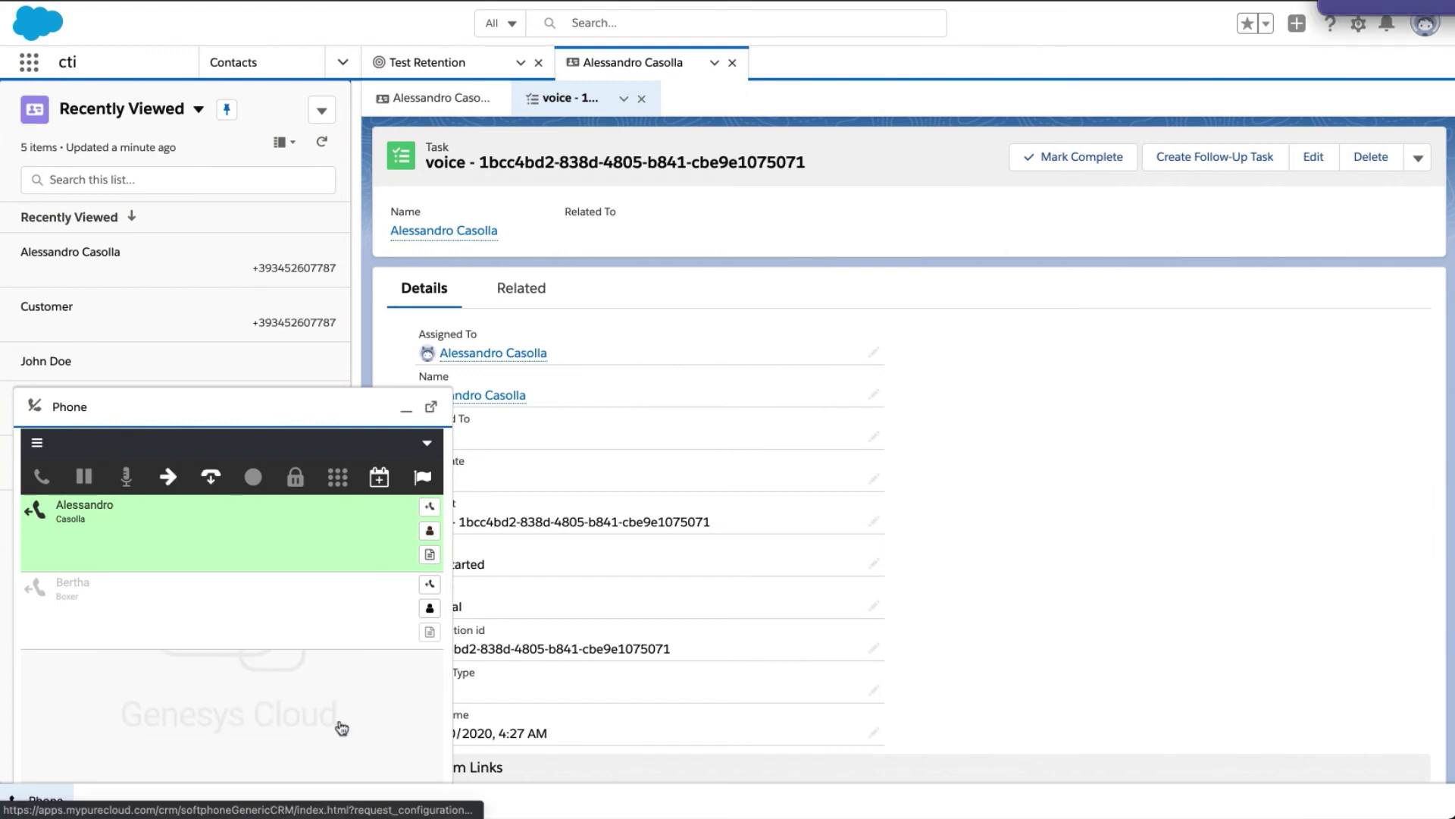
click(212, 479)
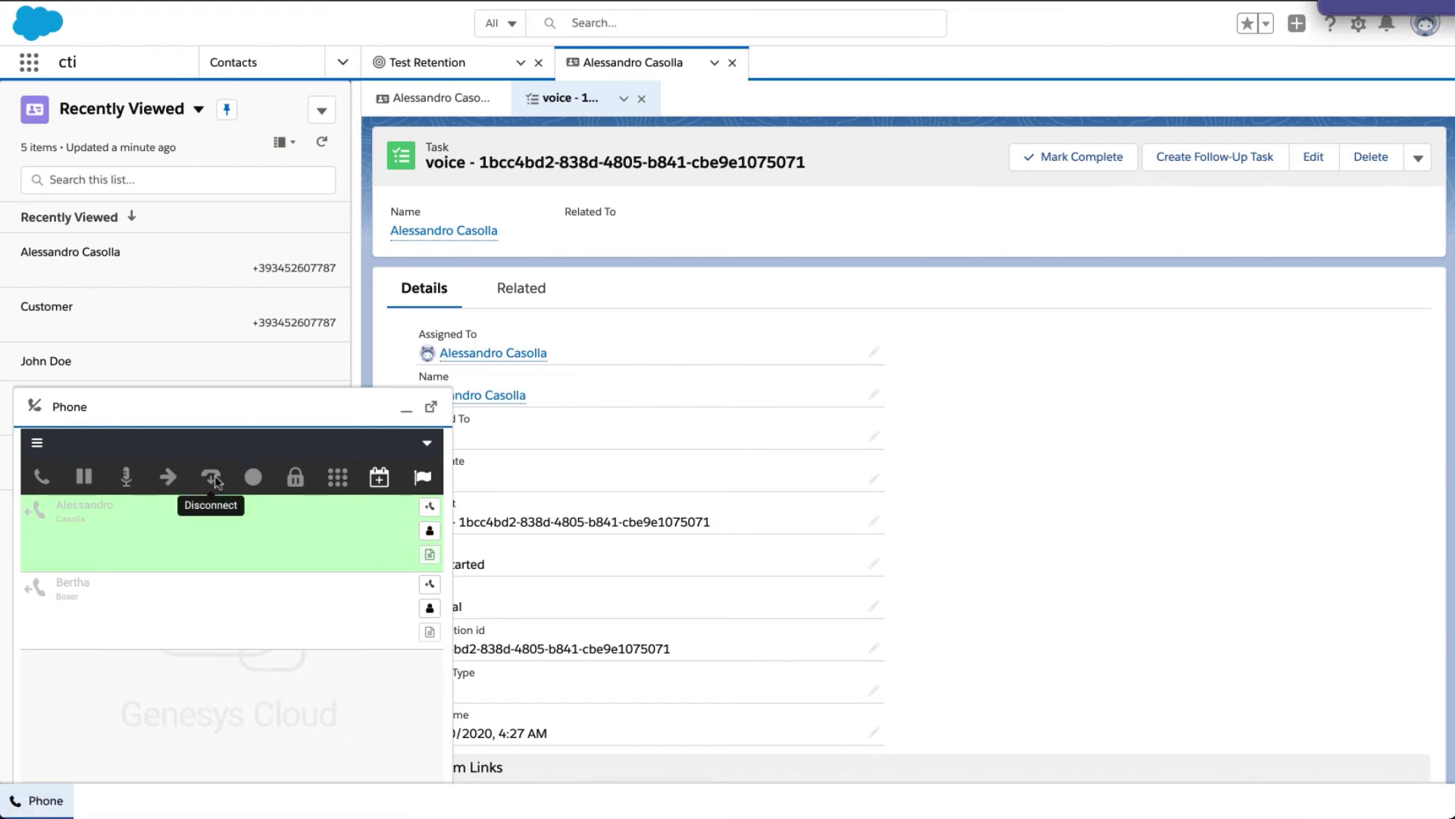
click(408, 412)
click(641, 98)
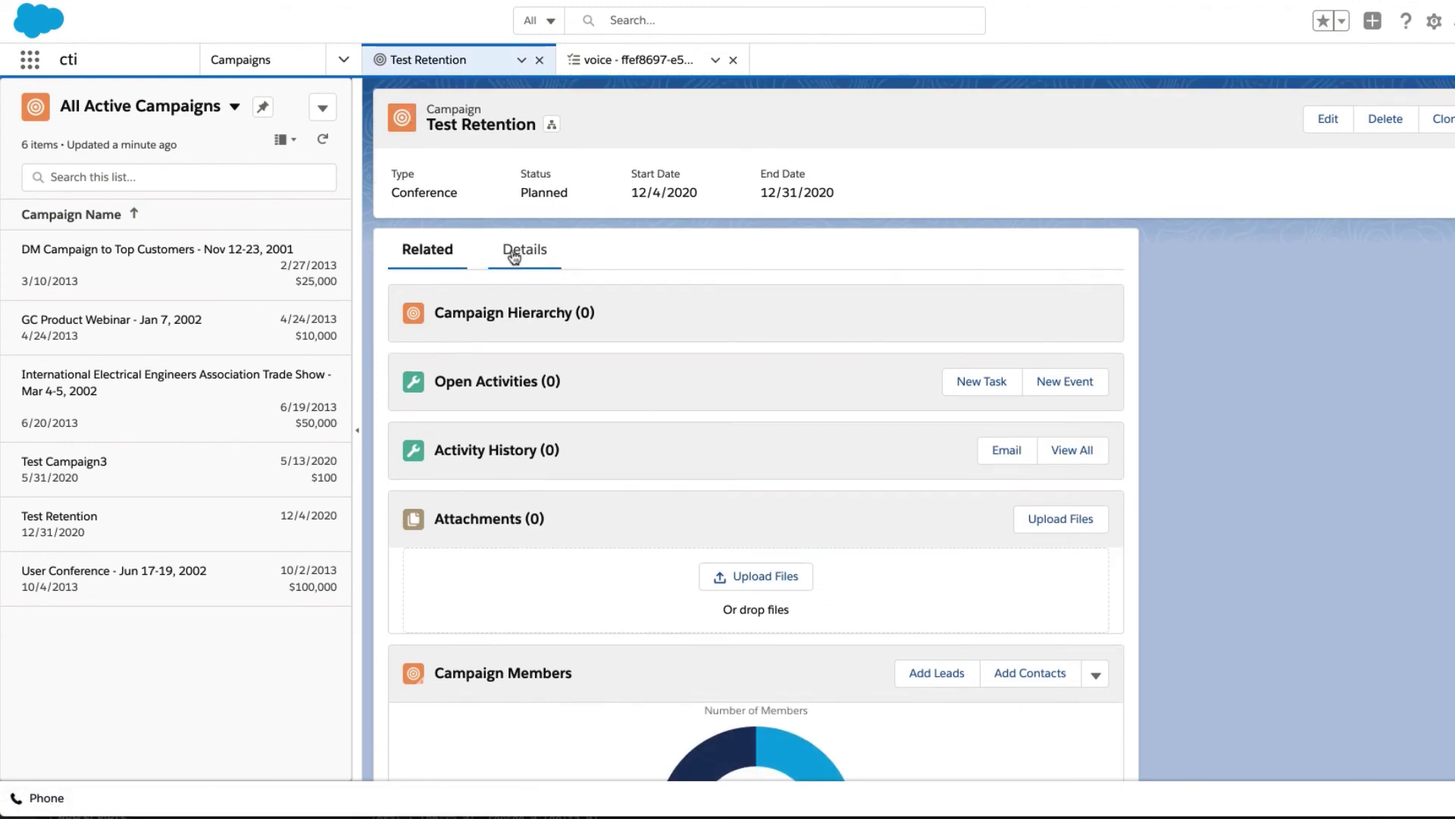
View all Campaign Members, showing the contact as Responded and the lead still Sent.
scroll(515, 454, down, 3)
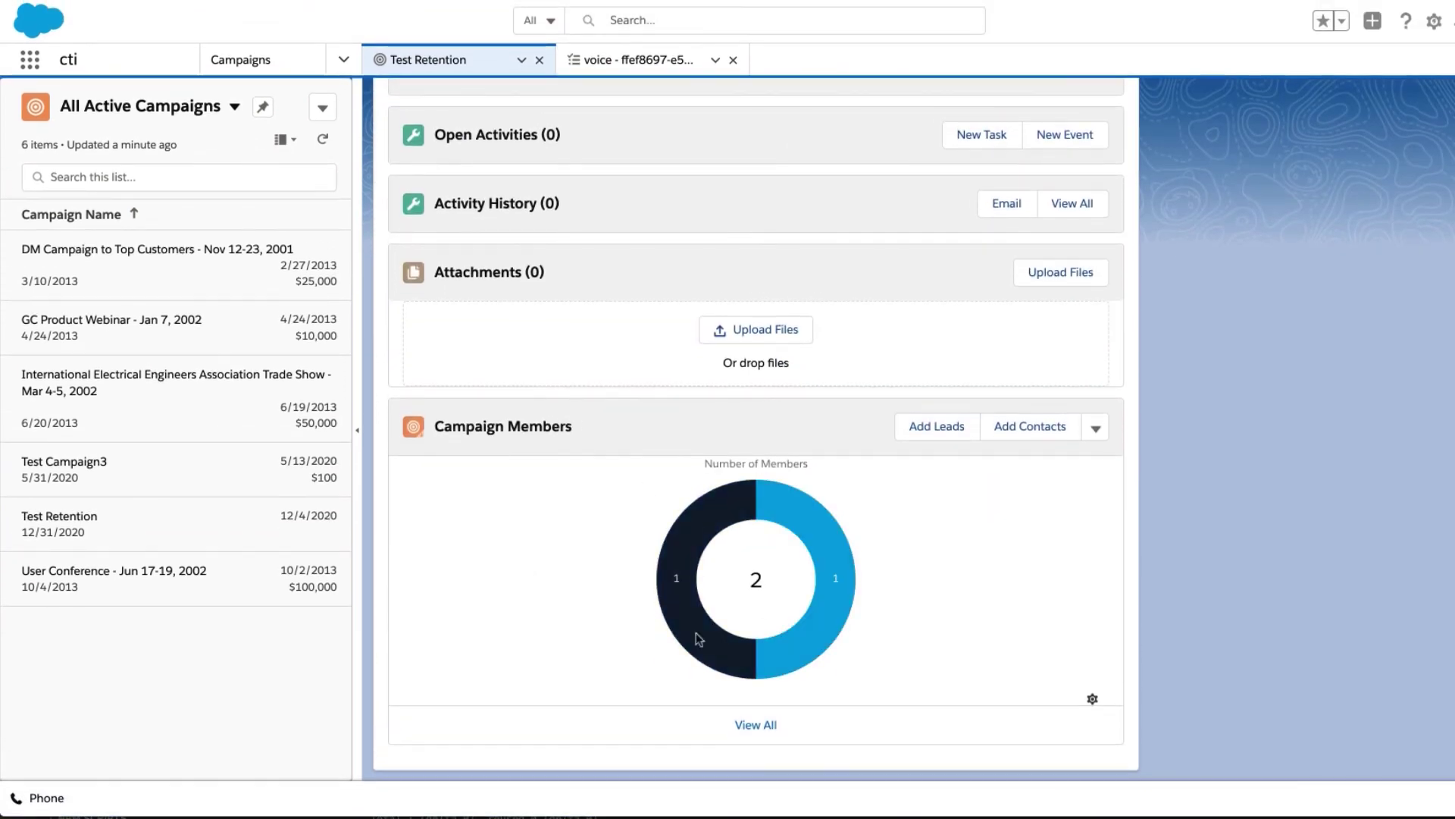
click(768, 725)
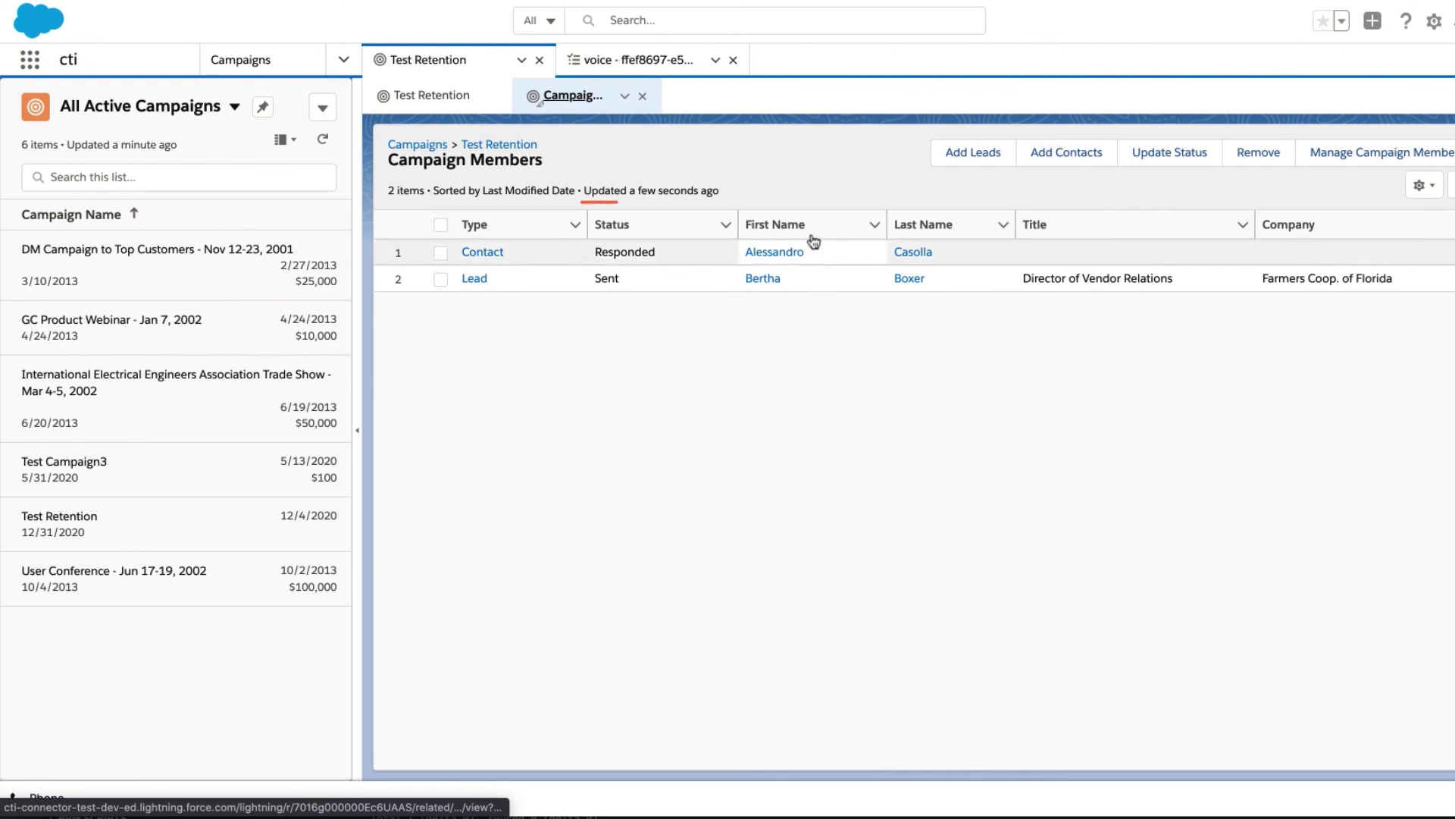